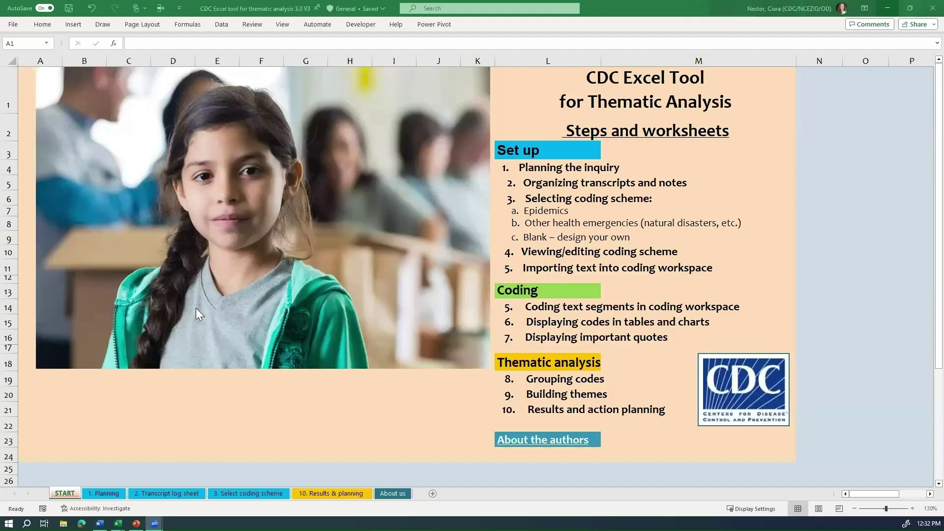
Go to the '3. Select coding scheme' worksheet of the thematic analysis tool
left_click(265, 495)
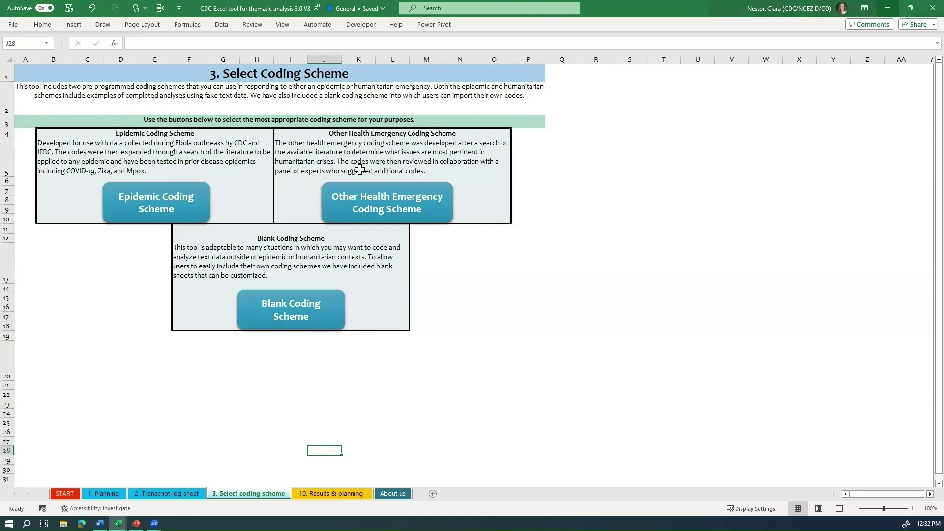
Choose the Blank Coding Scheme option, then switch to another window
left_click(268, 320)
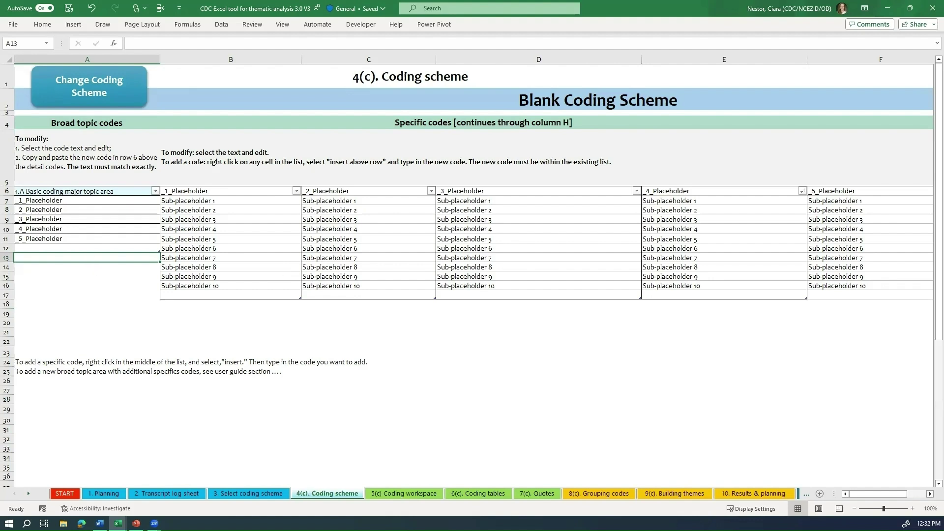
key("alt+Tab")
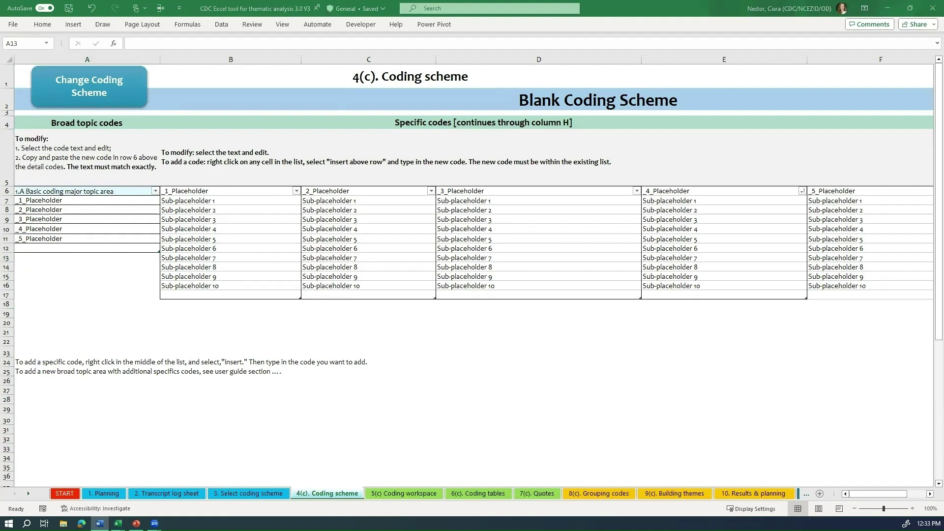
left_click(154, 523)
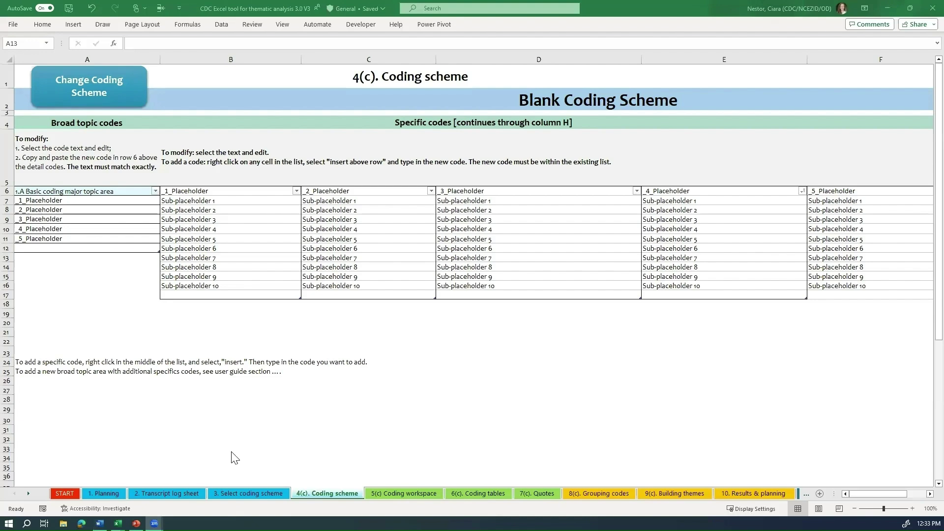
On the 1. Planning sheet, highlight the example questions in C6 and C7 one by one
left_click(110, 494)
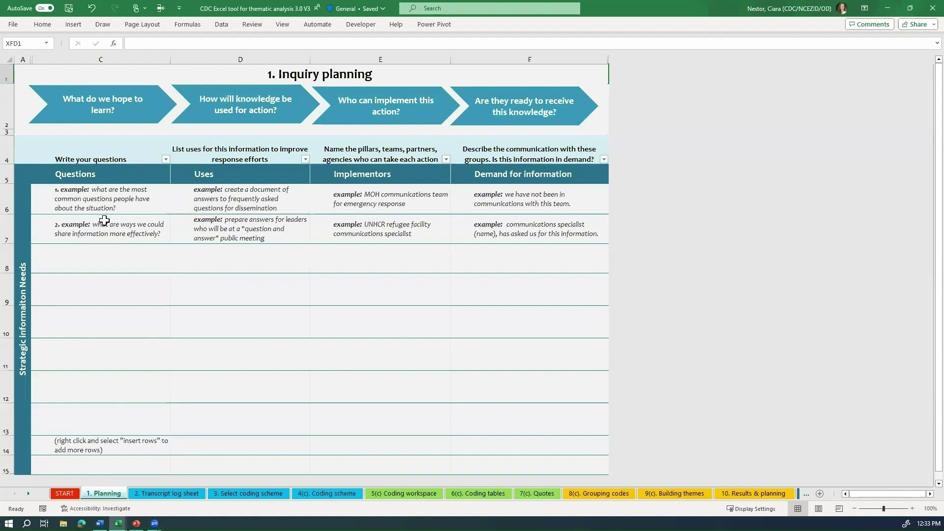
left_click(117, 197)
left_click_drag(60, 201, 59, 227)
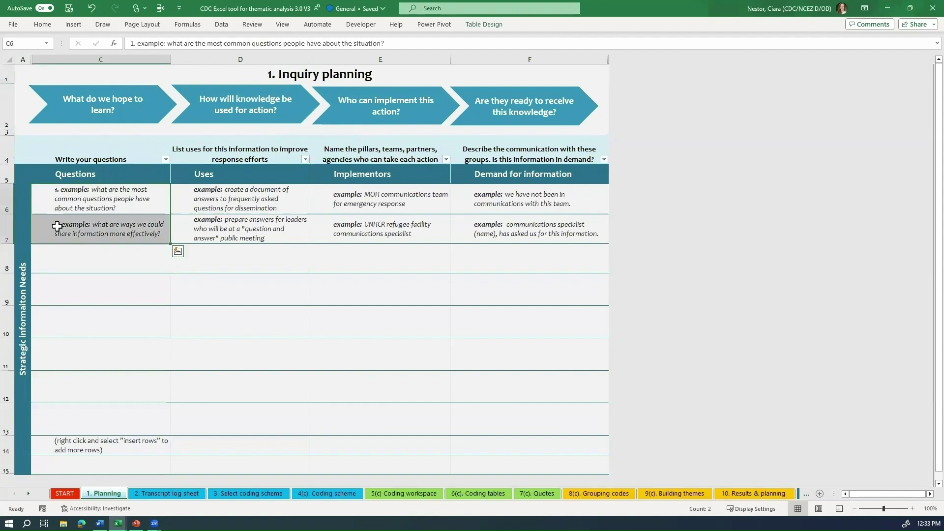
left_click(103, 205)
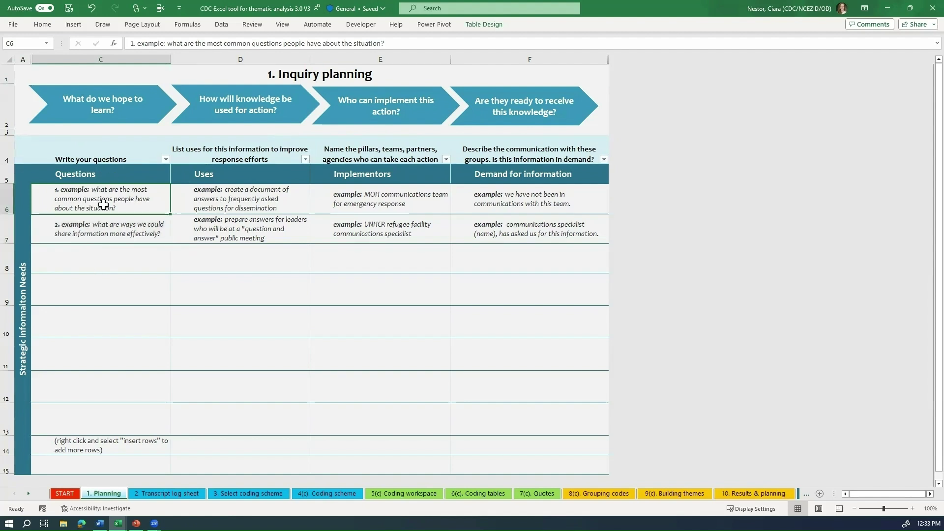
key("Down")
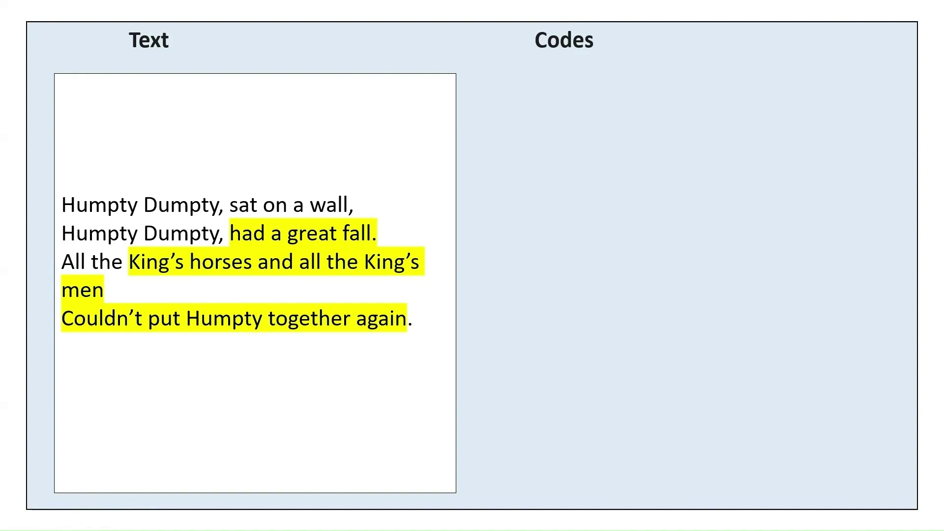
Show the codes for 'had a great fall', the King's horses line and the last line, then return to Excel
left_click(561, 322)
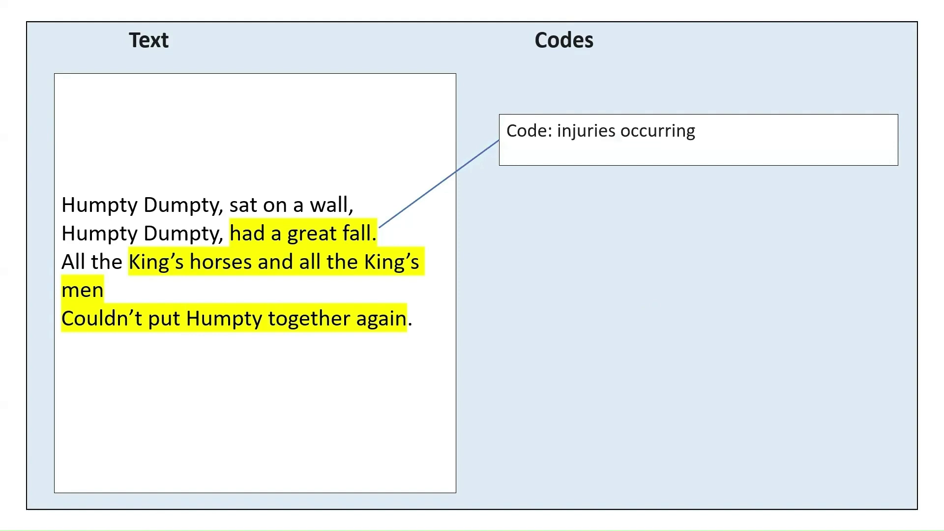
key("Right")
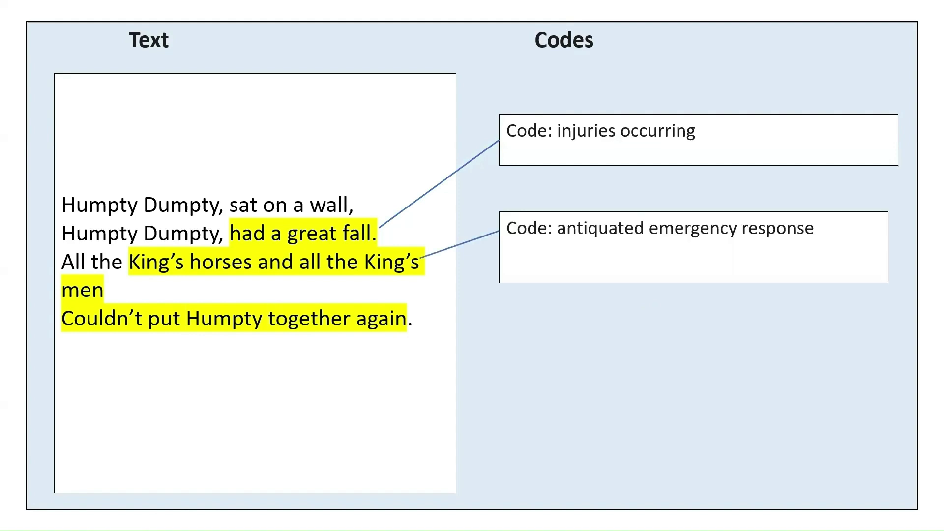
key("Right")
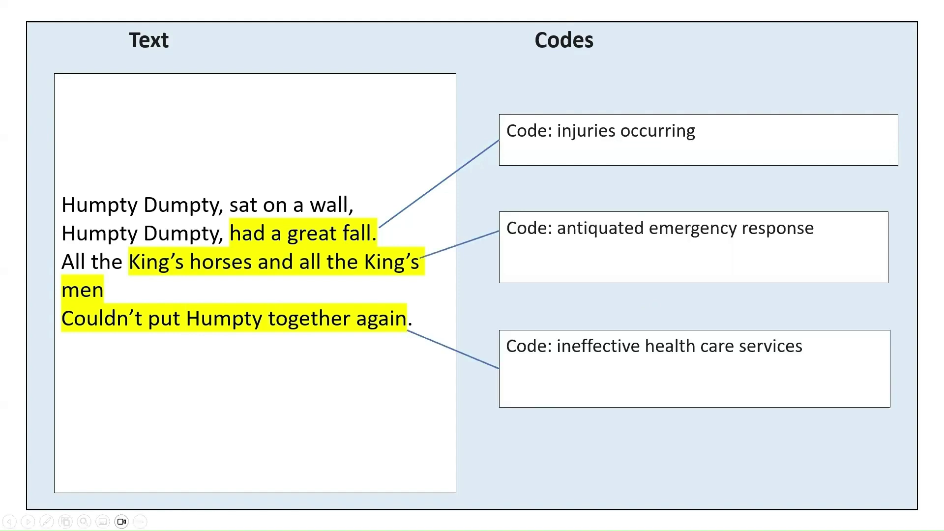
key("alt+Tab")
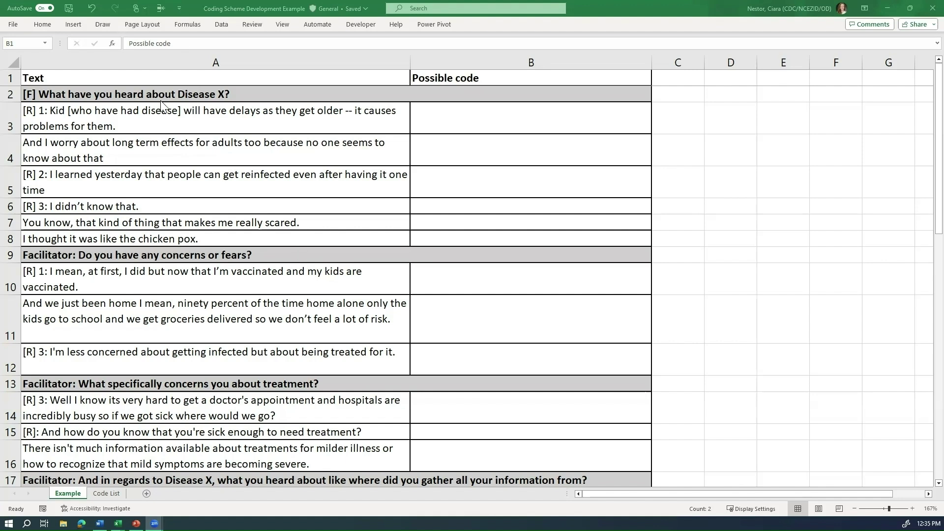
left_click(154, 120)
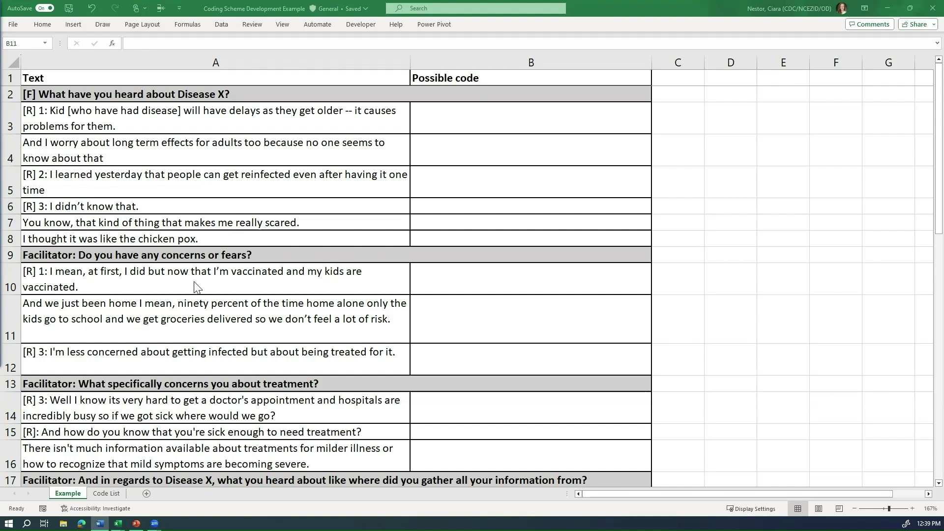
scroll(192, 287, "down", 3)
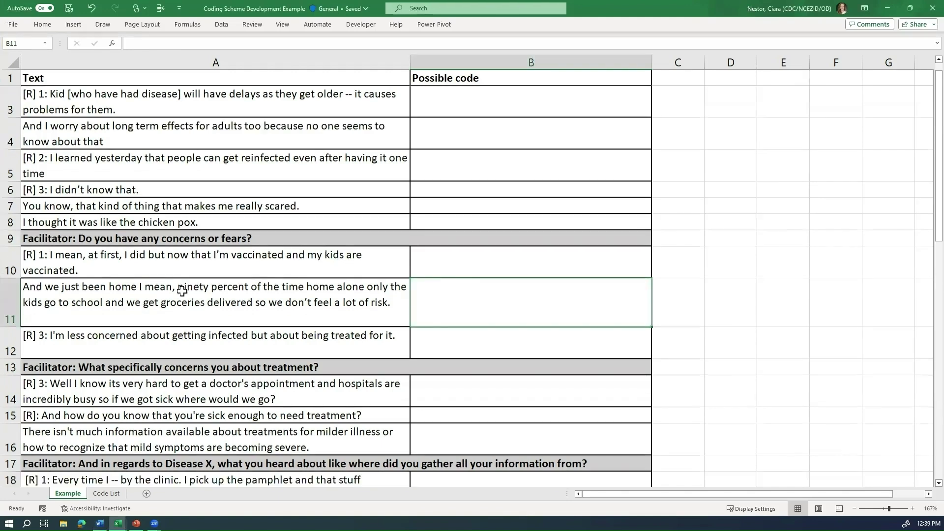
scroll(157, 263, "down", 1)
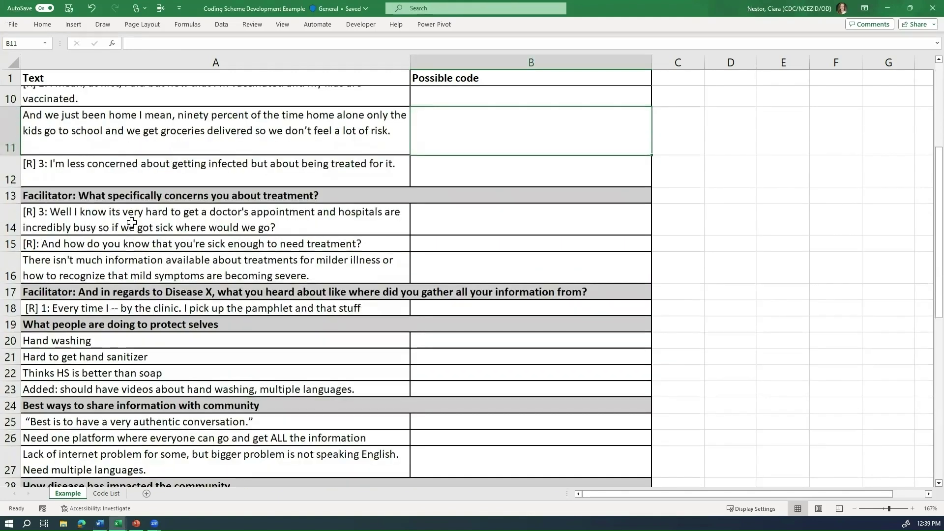
Code the row 14 answer 'if we got sick where would we go?' as Question about treatment location or availability in B14
left_click(132, 222)
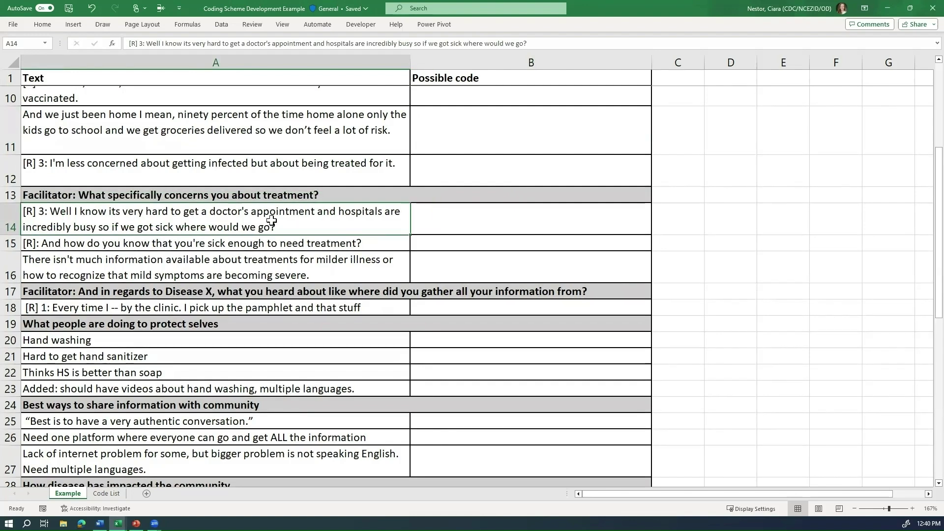
double_click(287, 229)
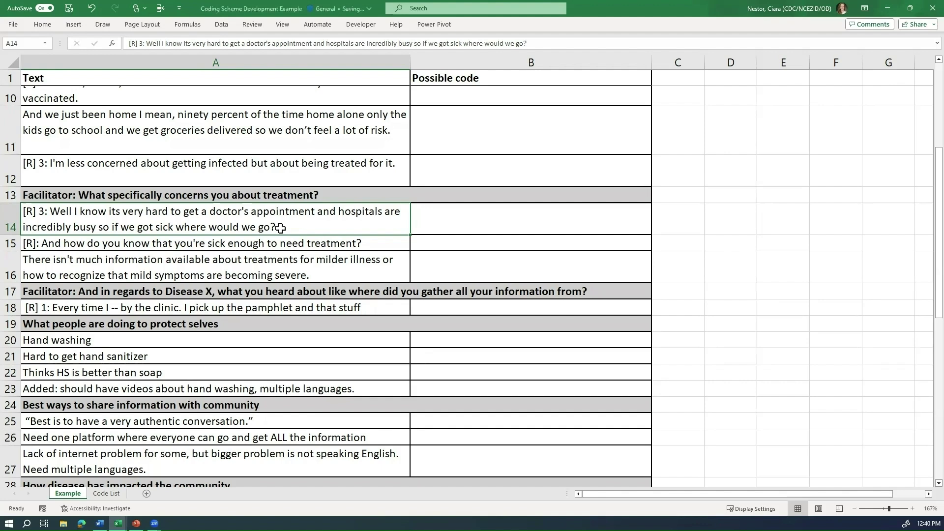
left_click_drag(287, 228, 113, 231)
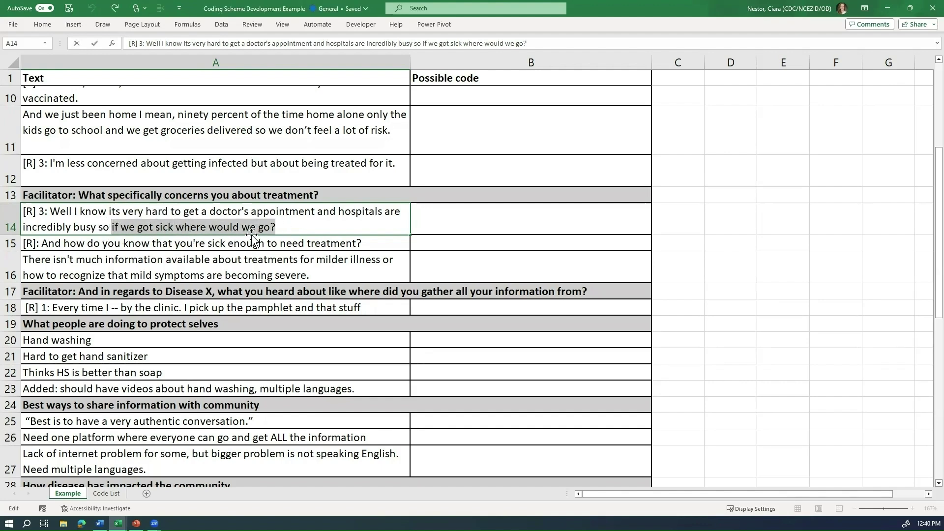
key("ctrl+Return")
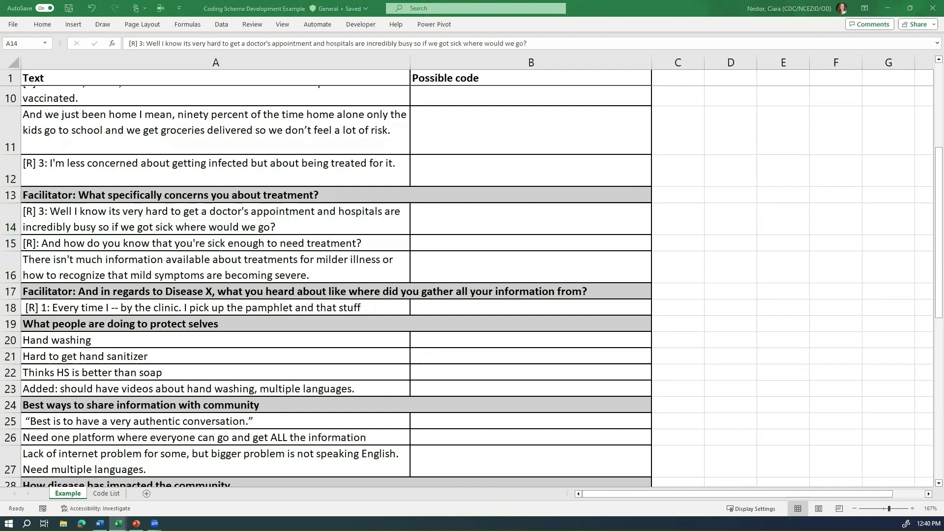
key("F2")
key("Escape")
key("ctrl+c")
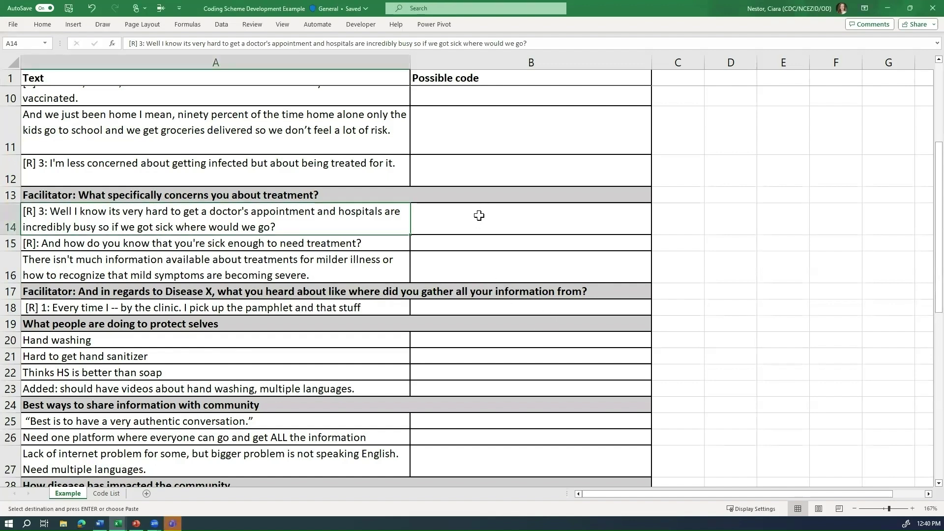
left_click(480, 215)
key("ctrl+v")
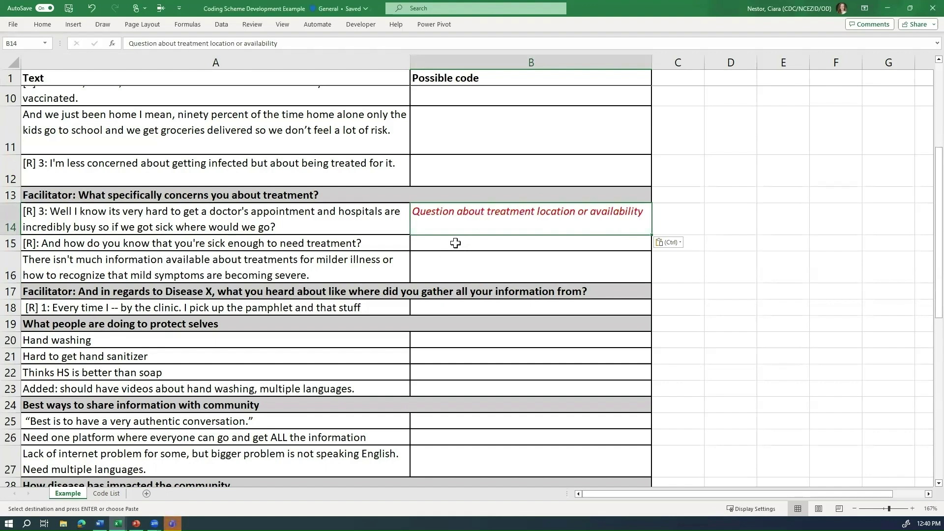
Paste 'Question about symptoms and treatment' into B15 as the code for the row 15 answer
left_click(292, 247)
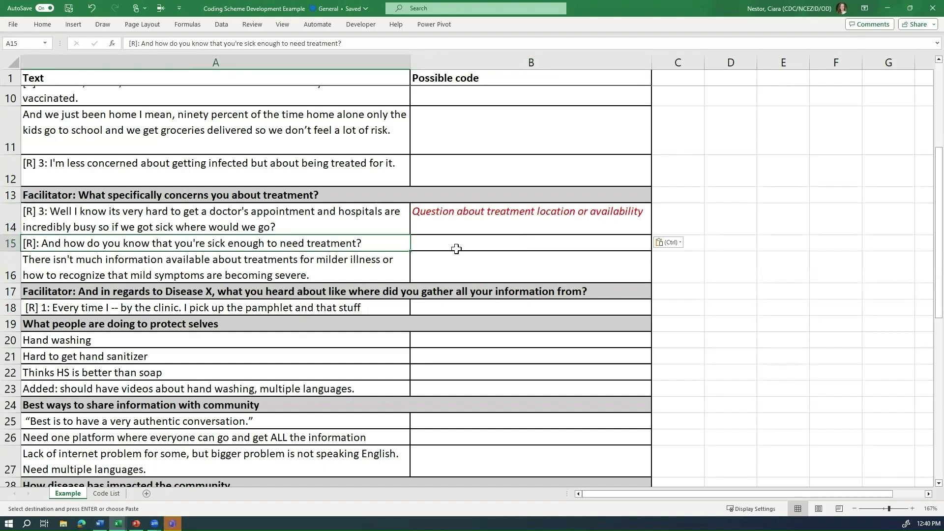
left_click(455, 248)
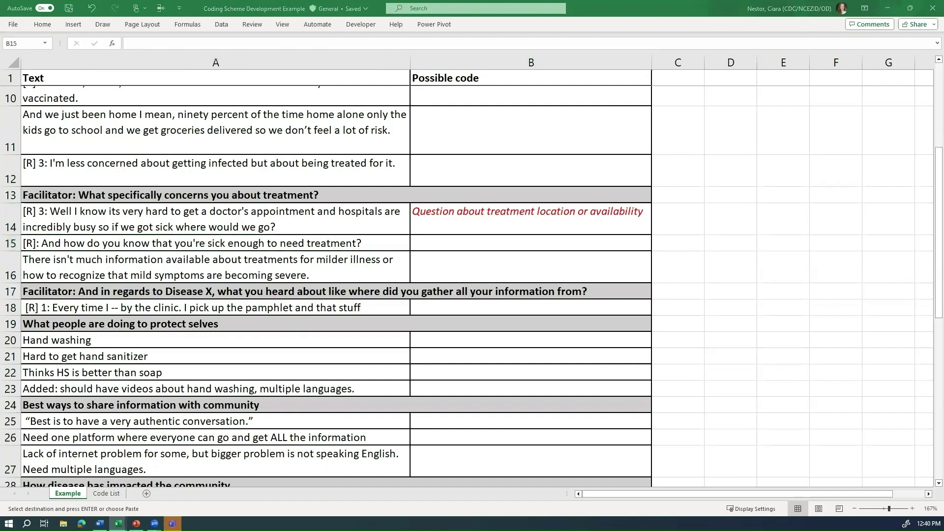
left_click(451, 245)
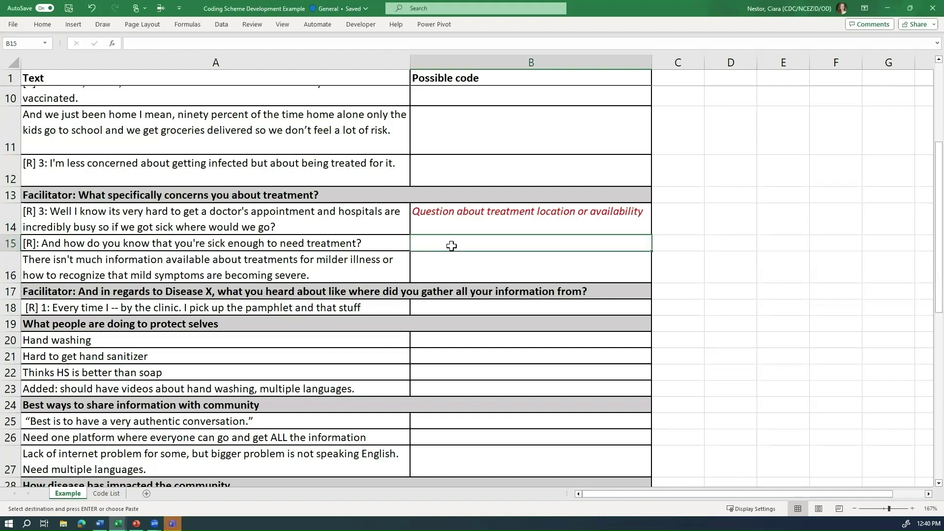
key("ctrl+v")
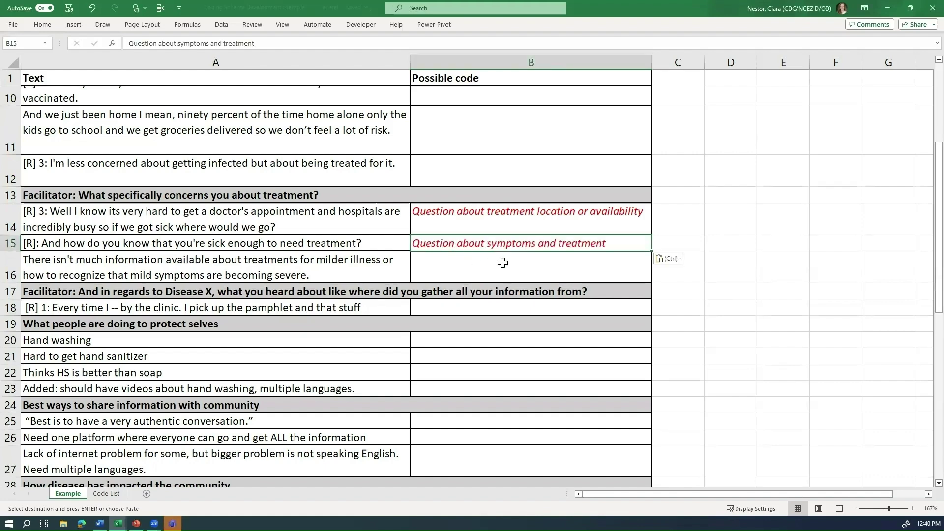
key("alt+Tab")
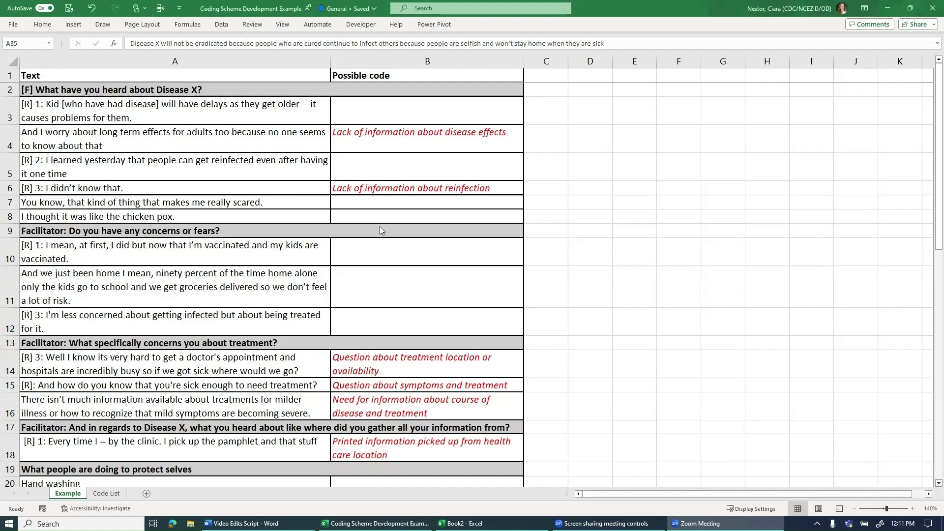
scroll(379, 226, "down", 2)
scroll(380, 226, "down", 1)
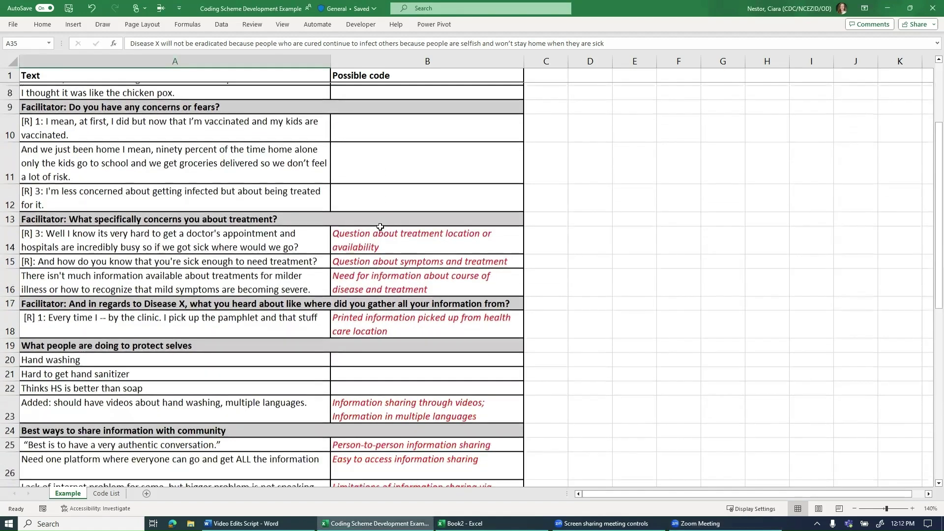
scroll(376, 225, "down", 1)
scroll(374, 225, "down", 2)
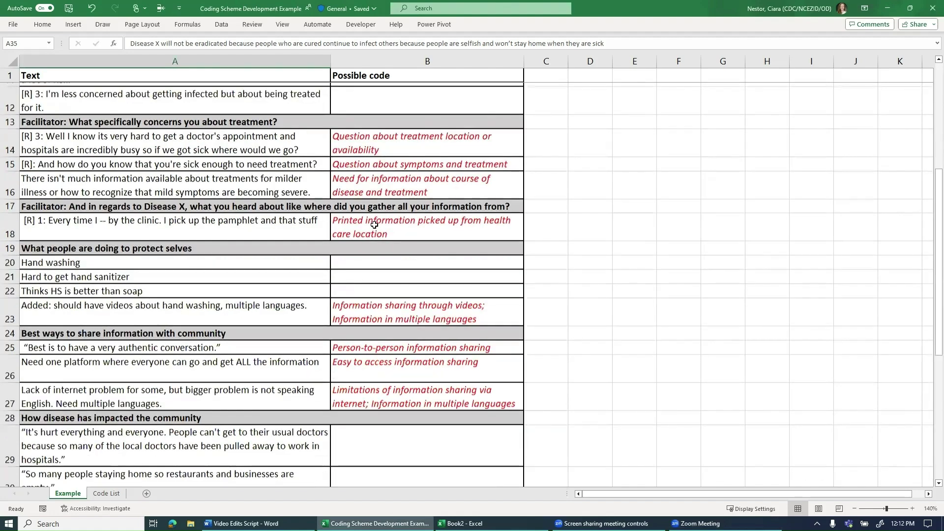
scroll(373, 223, "down", 1)
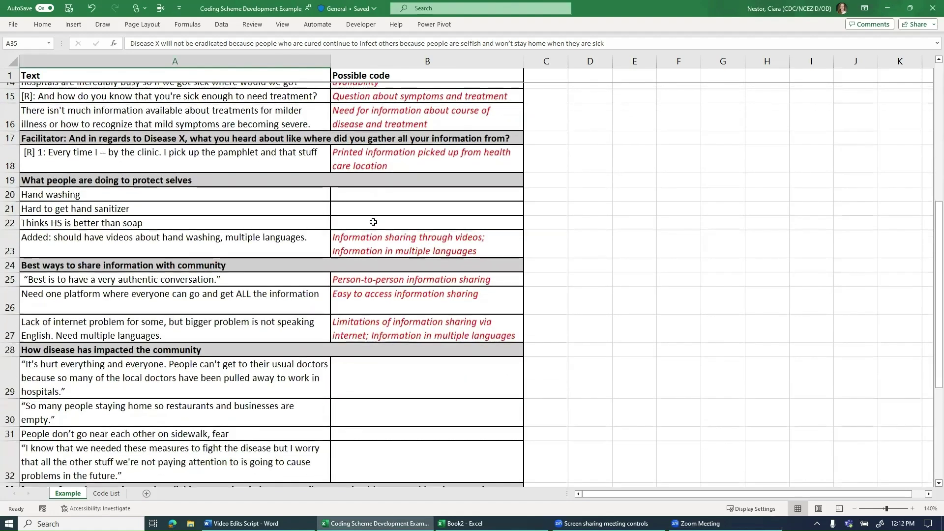
scroll(373, 222, "down", 2)
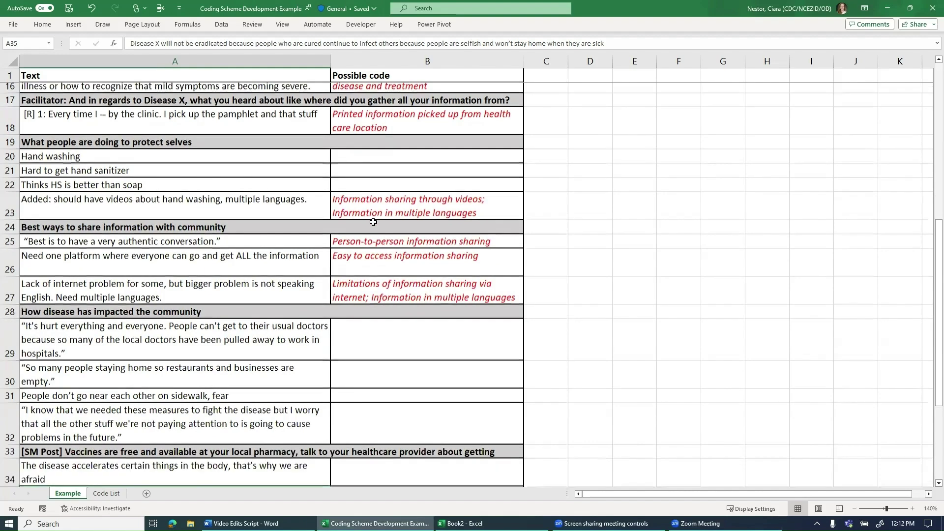
scroll(373, 222, "down", 1)
scroll(373, 222, "down", 1)
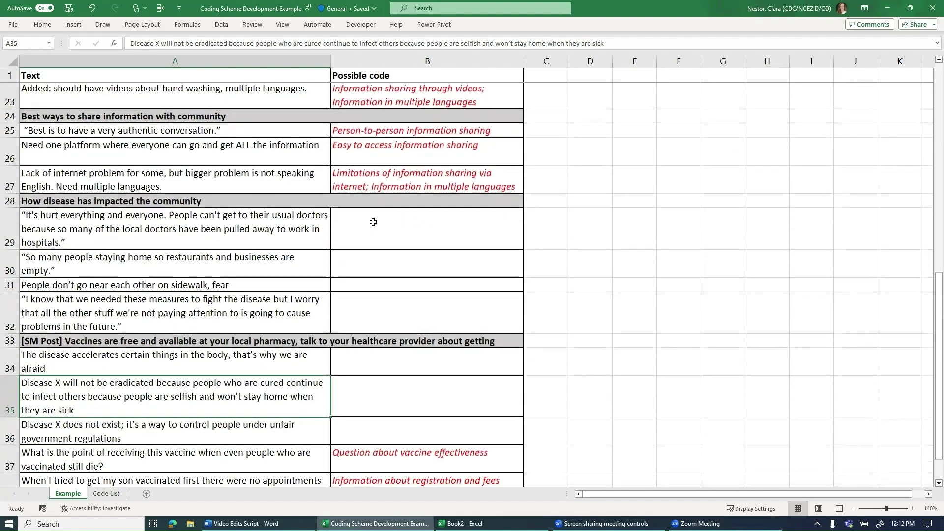
scroll(373, 221, "down", 1)
scroll(373, 222, "down", 1)
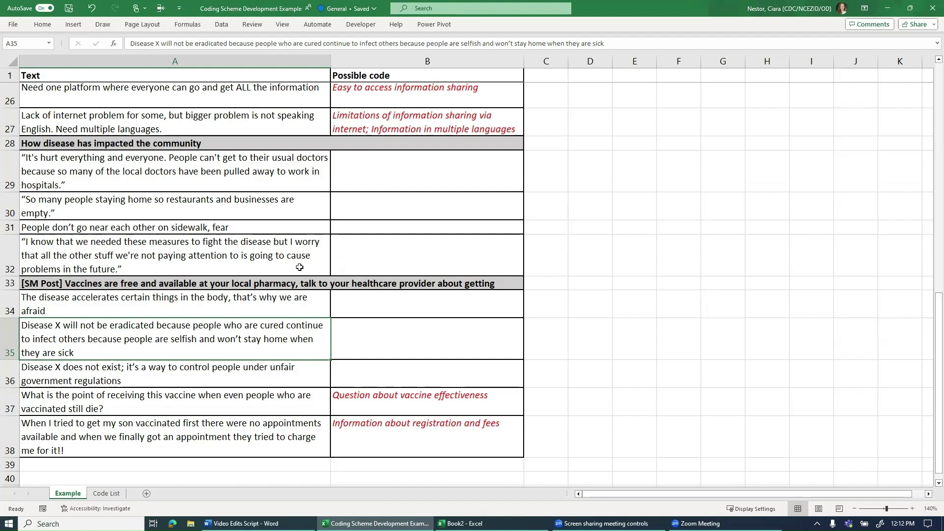
Code the row 34 excerpt as 'Worry about disease' in B34
left_click(235, 300)
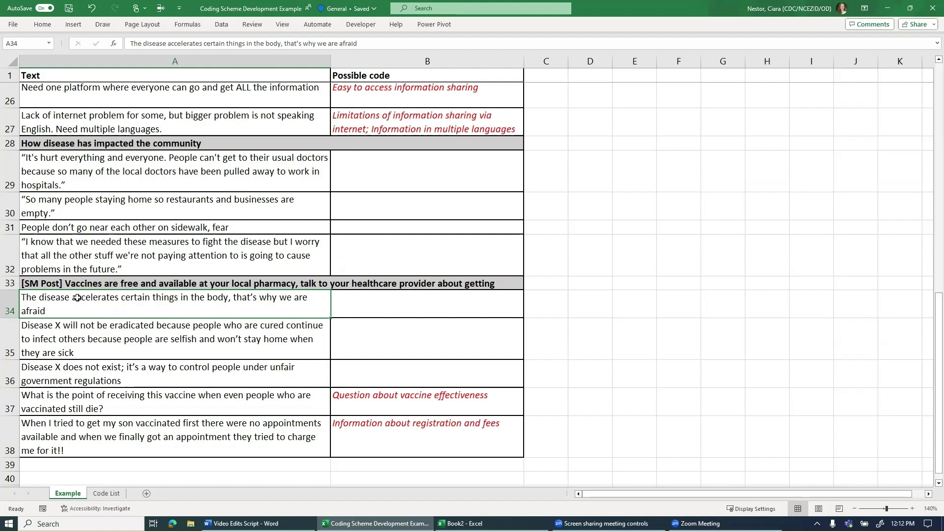
left_click(374, 304)
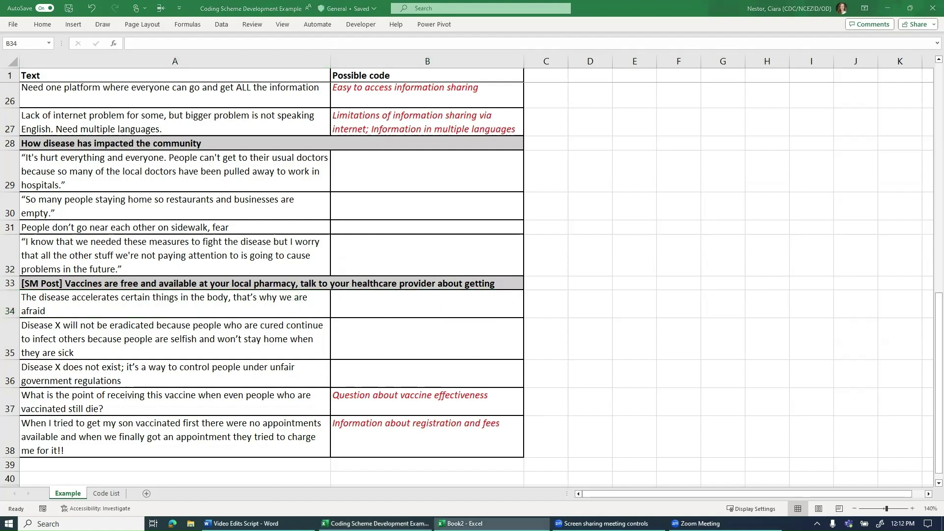
left_click(435, 297)
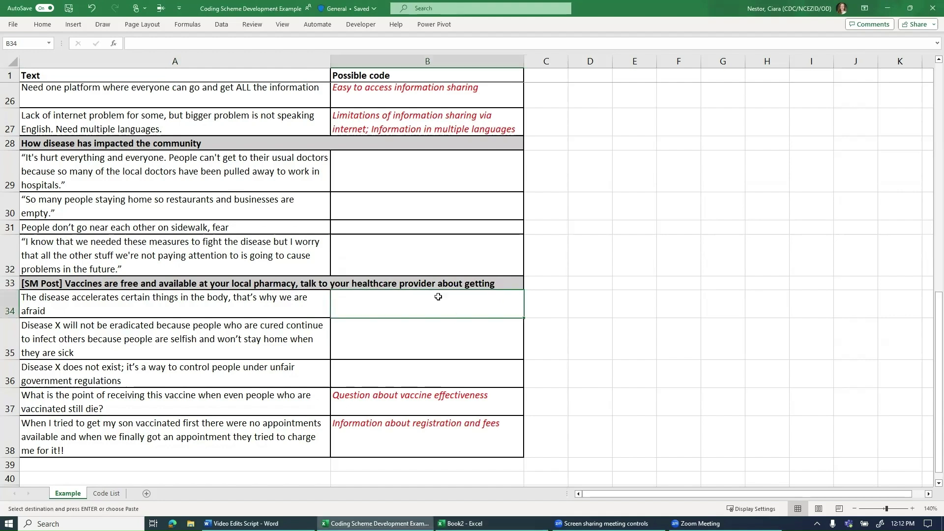
key("ctrl+v")
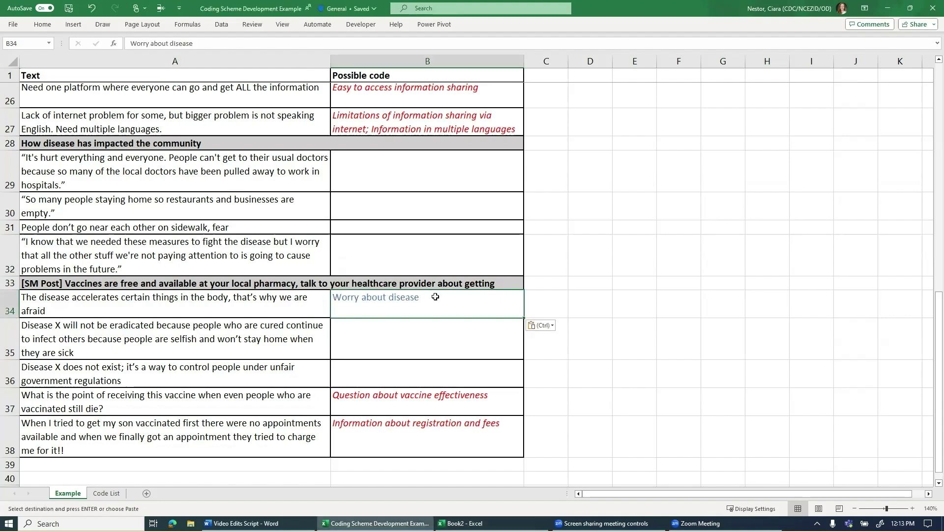
Code the 'Disease X does not exist' excerpt in row 36 as 'Doubts about reality of disease'
left_click(234, 367)
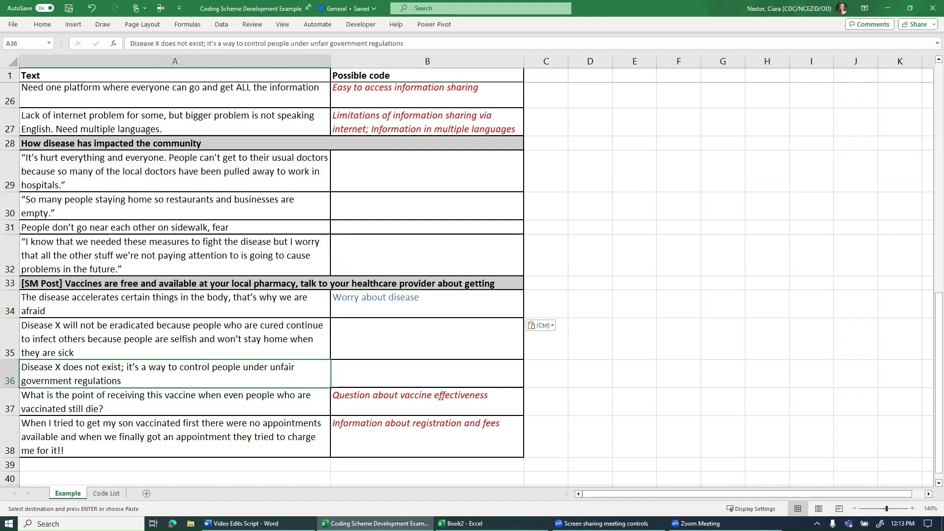
key("alt+Tab")
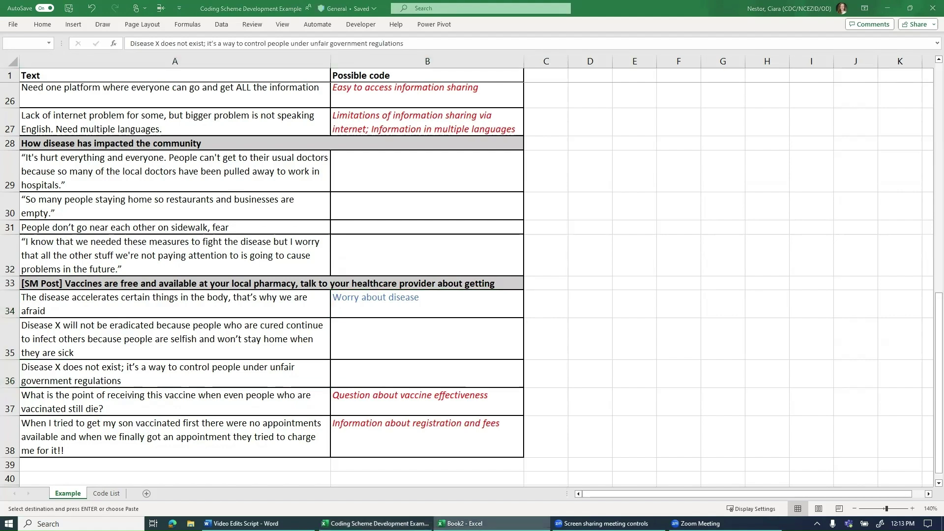
left_click(403, 371)
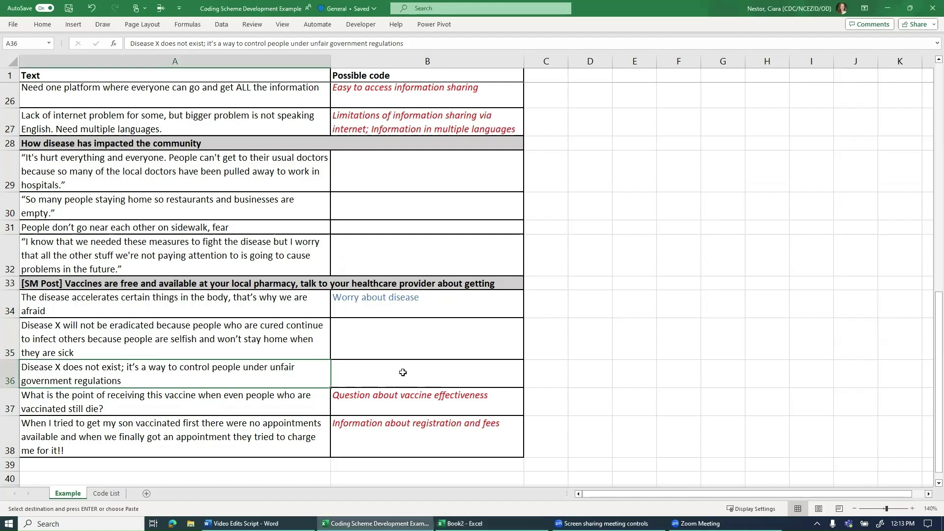
key("ctrl+v")
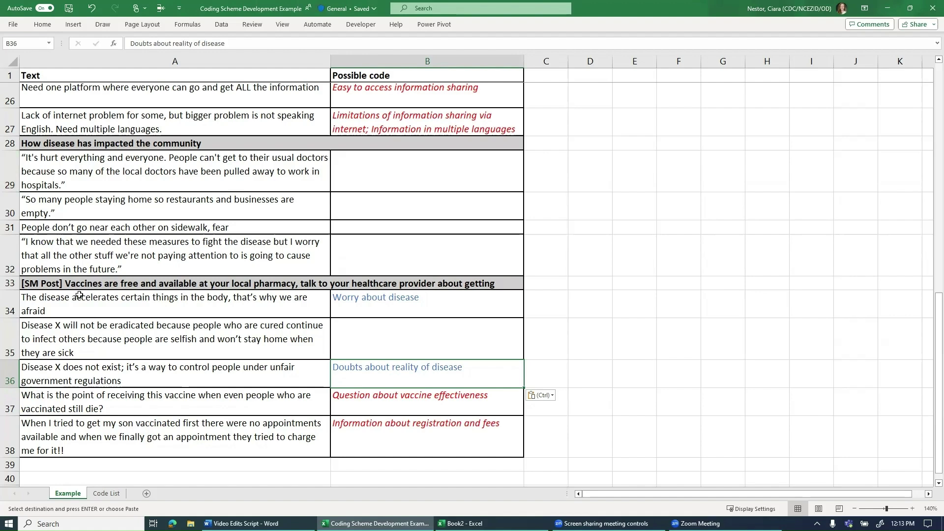
scroll(369, 310, "up", 2)
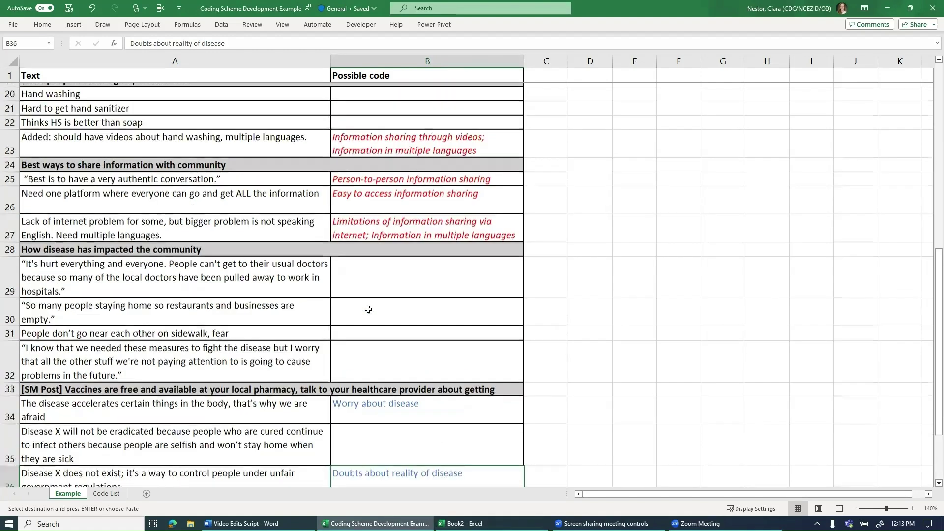
scroll(368, 309, "up", 5)
scroll(369, 309, "up", 2)
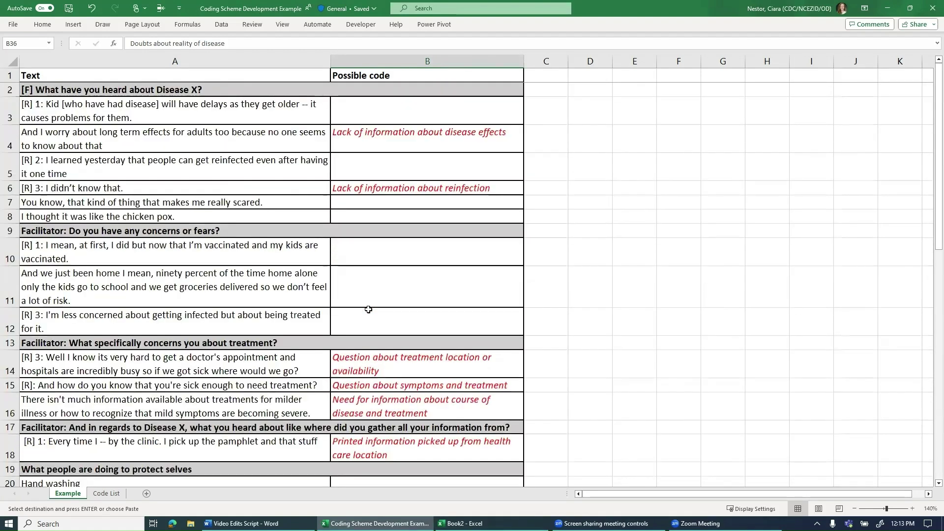
Remove duplicates from the 21 codes in Code List column A, leaving 16 unique codes
left_click(104, 493)
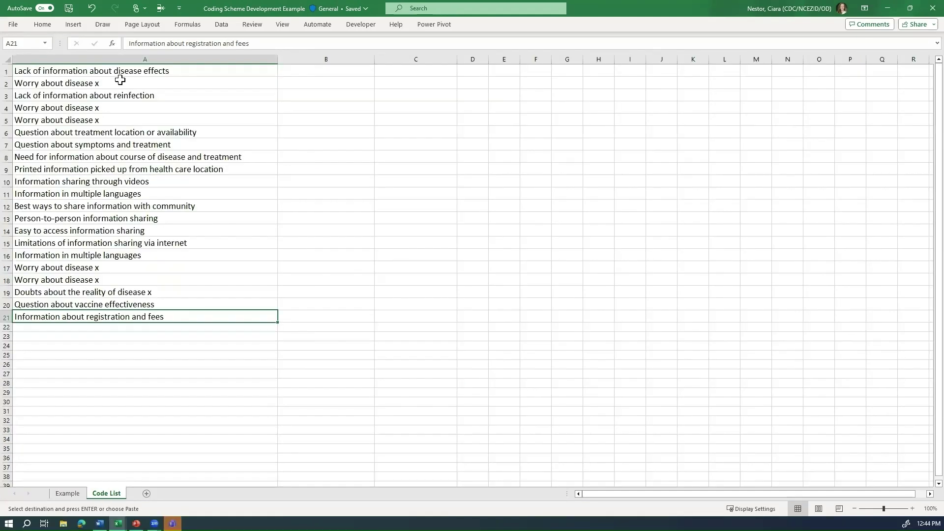
left_click(121, 72)
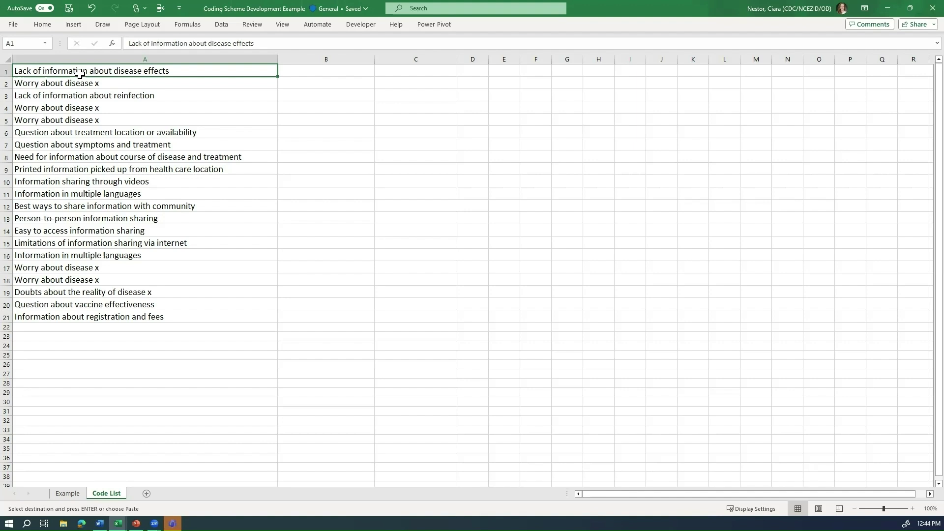
left_click_drag(80, 73, 99, 313)
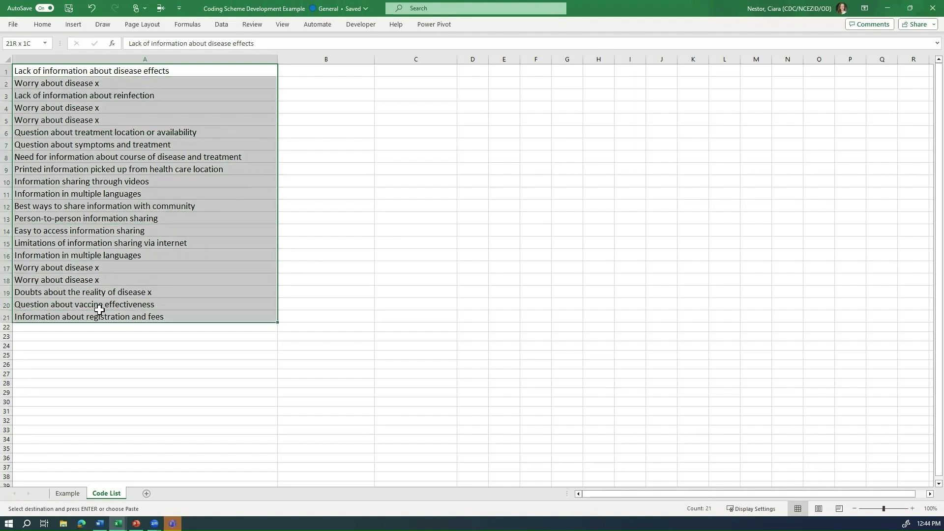
left_click(226, 27)
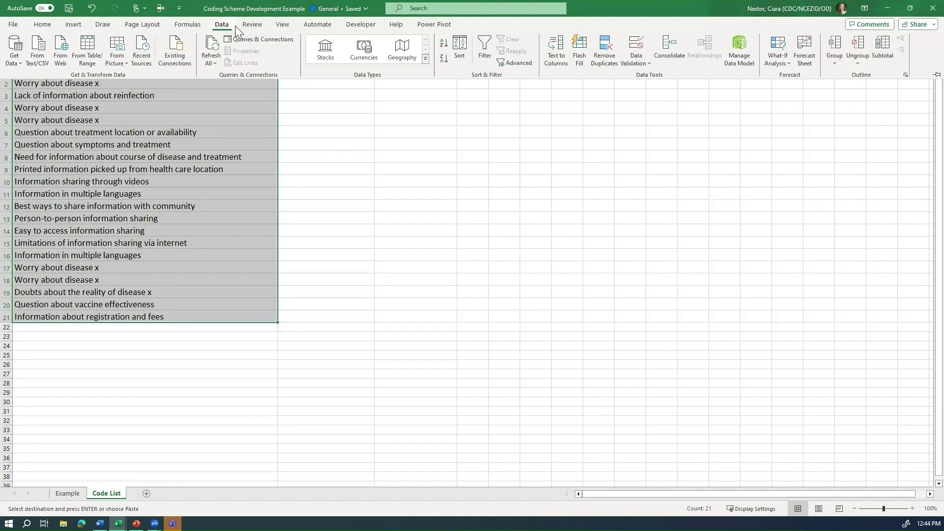
left_click(614, 52)
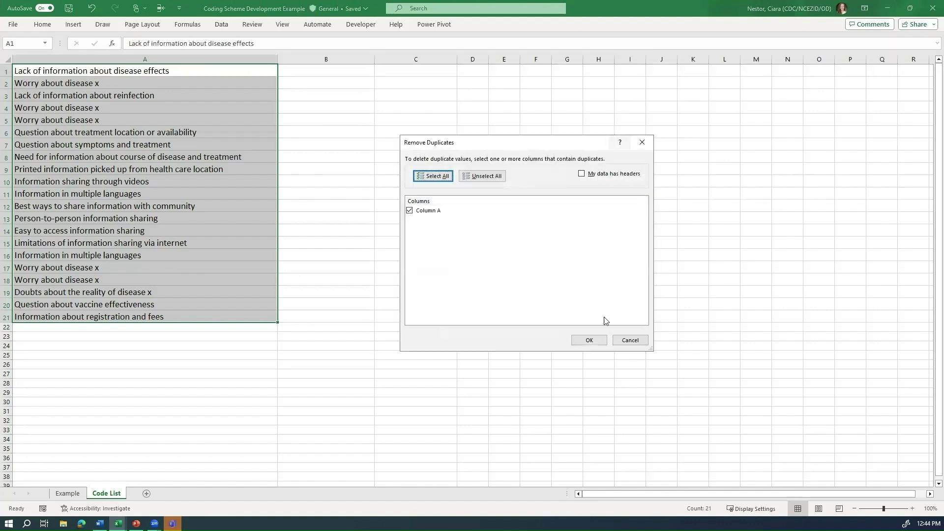
left_click(587, 341)
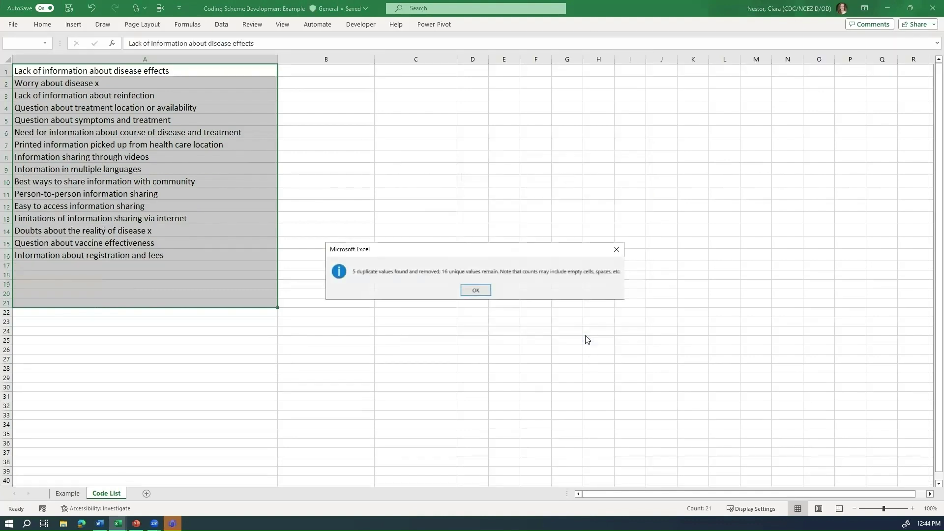
left_click(479, 294)
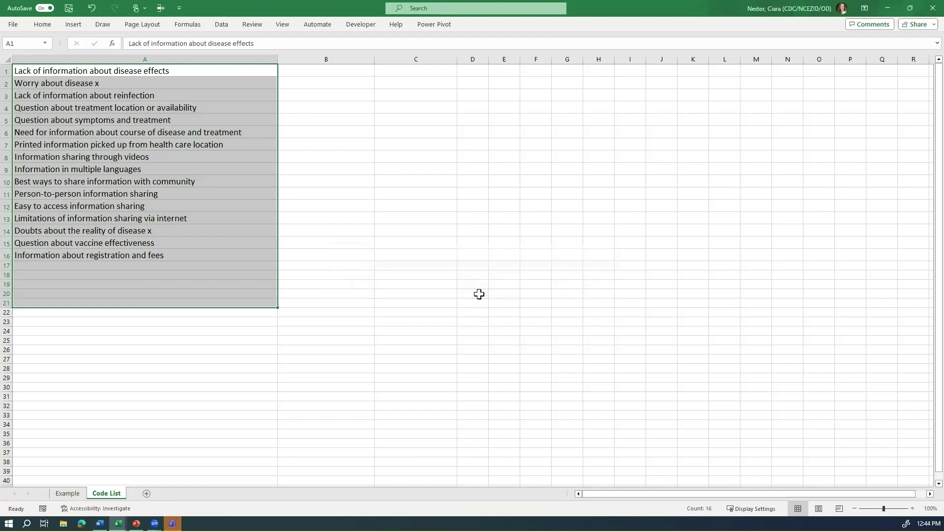
left_click(185, 192)
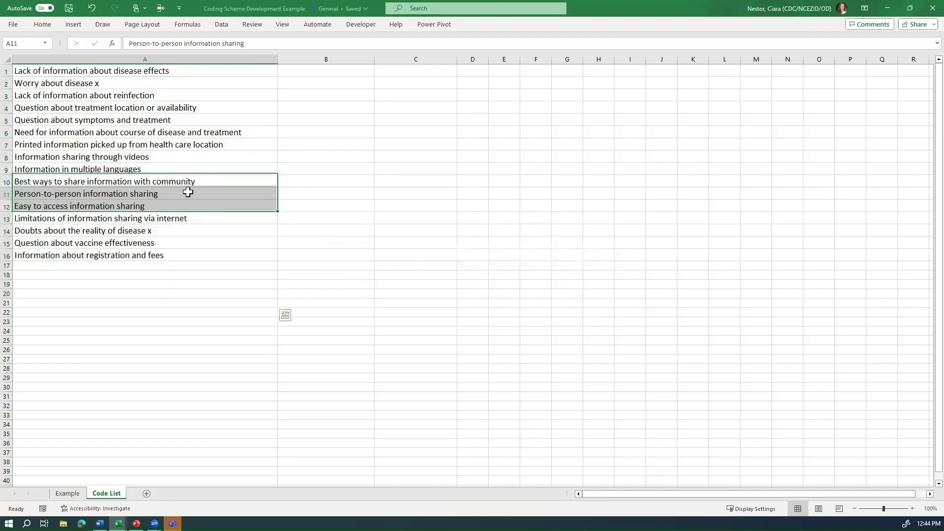
Select A1 on the Code List, then switch to the CDC thematic analysis workbook
left_click(153, 71)
key("alt+Tab")
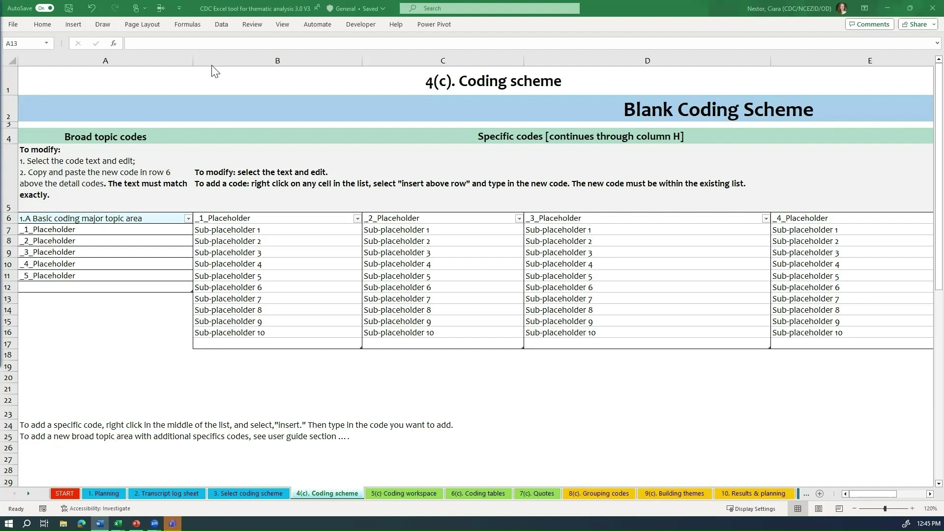
Select the sub-placeholder cells under the first two specific codes, then go back to the example Code List
left_click_drag(235, 227, 224, 333)
left_click_drag(377, 233, 394, 332)
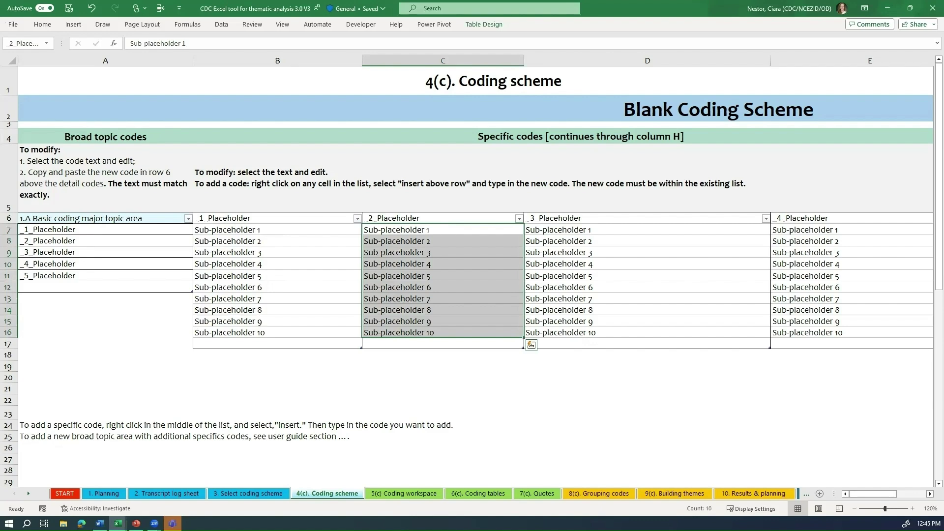
key("alt+Tab")
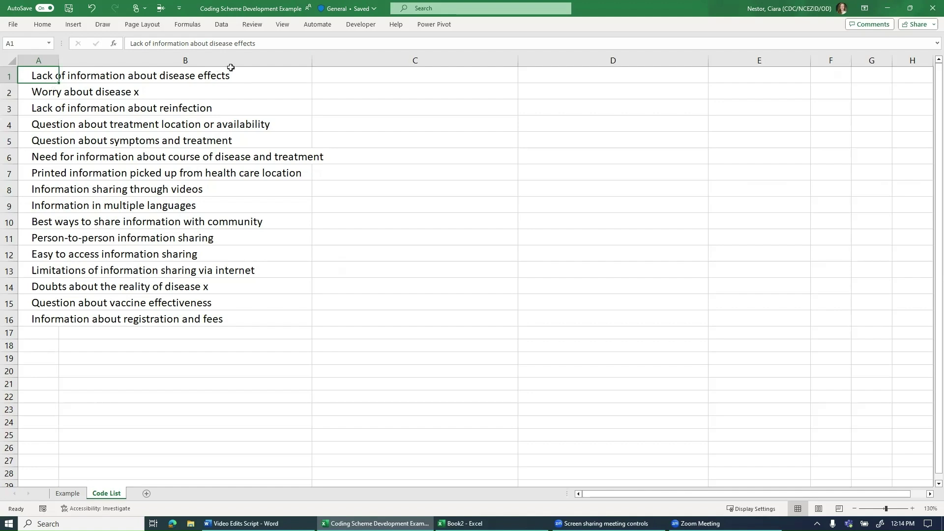
Add the headings 'Question' in C1 (bold) and 'Information' in D1
left_click(345, 78)
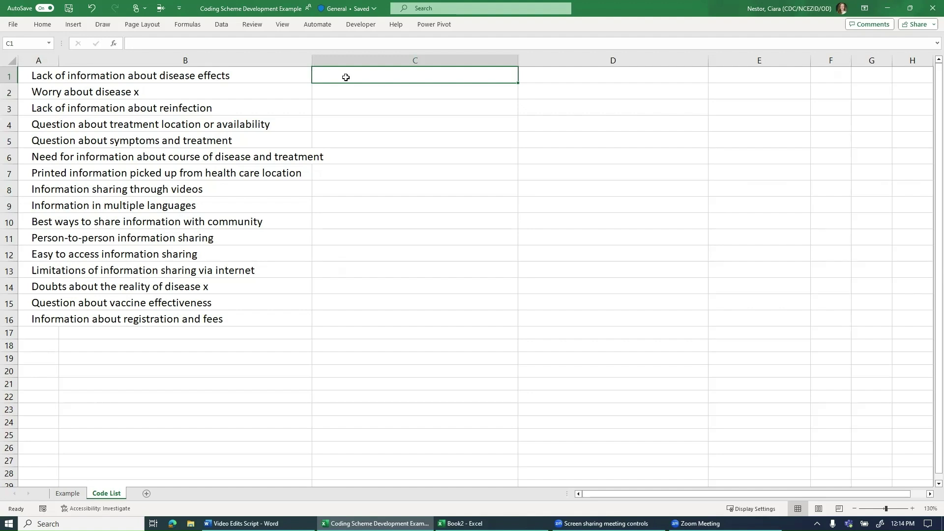
type("Question")
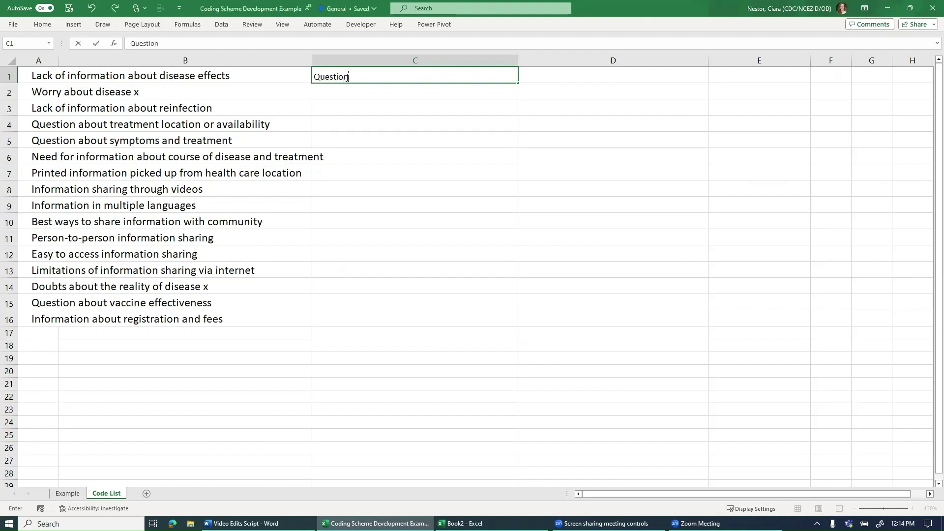
key("Tab")
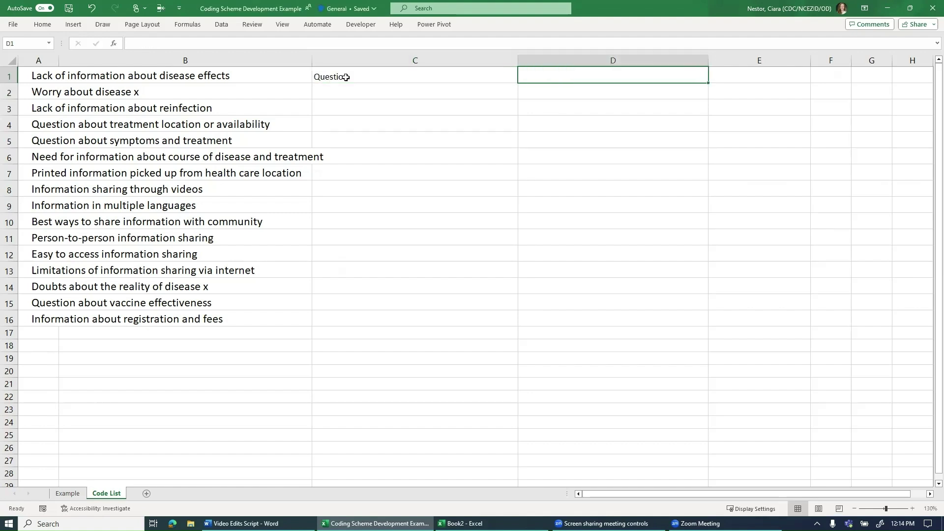
type("Information")
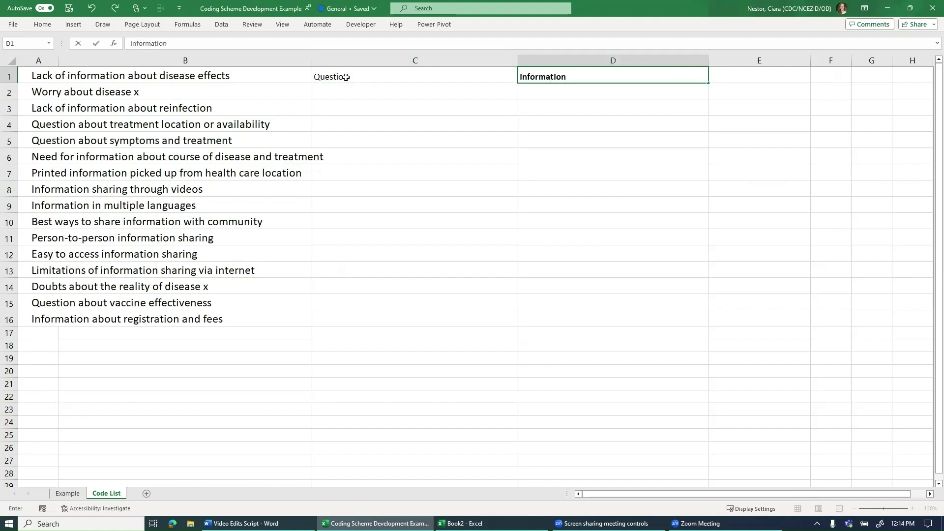
left_click(346, 77)
key("ctrl+b")
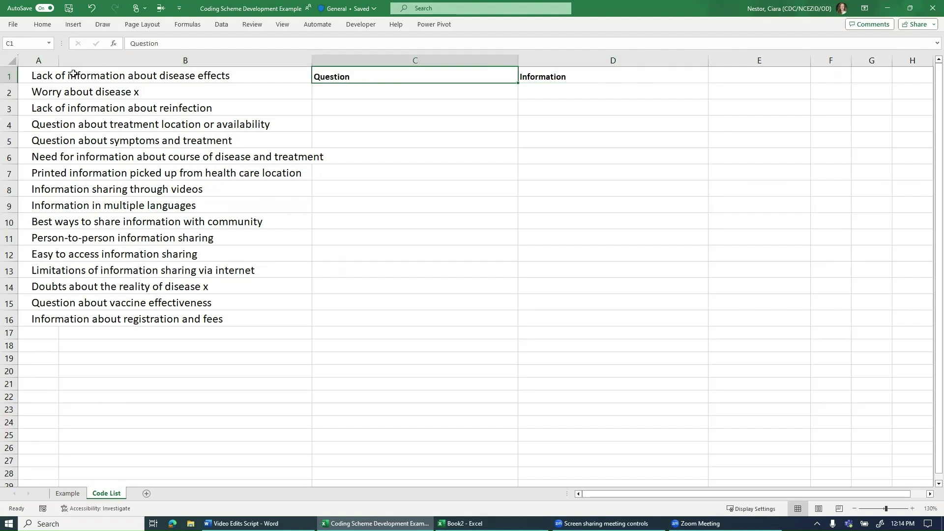
Move the disease-effects and reinfection codes under Information into D2 and D3
left_click(55, 78)
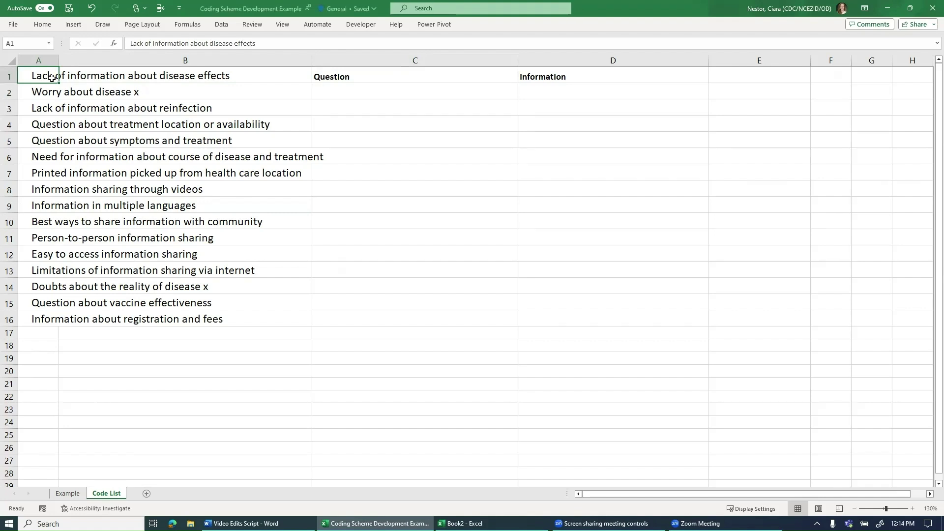
key("ctrl+c")
left_click_drag(51, 77, 539, 87)
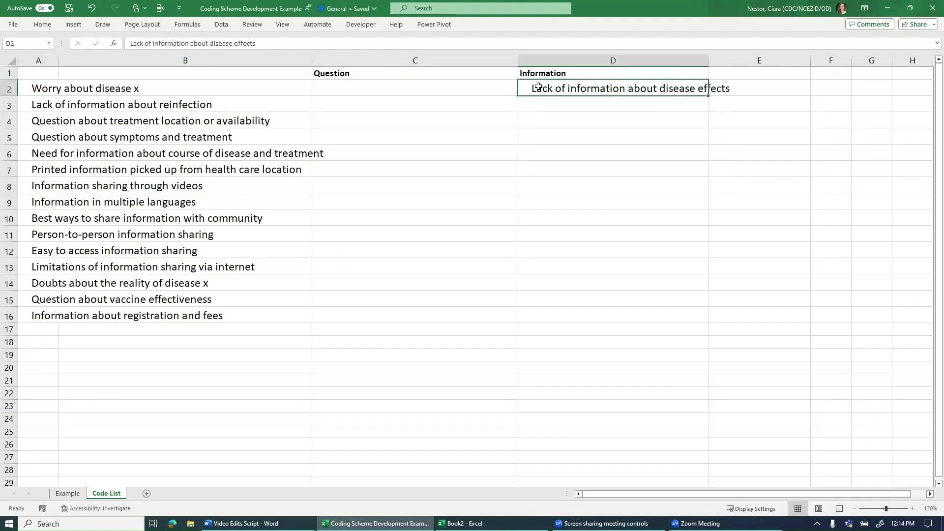
left_click(51, 90)
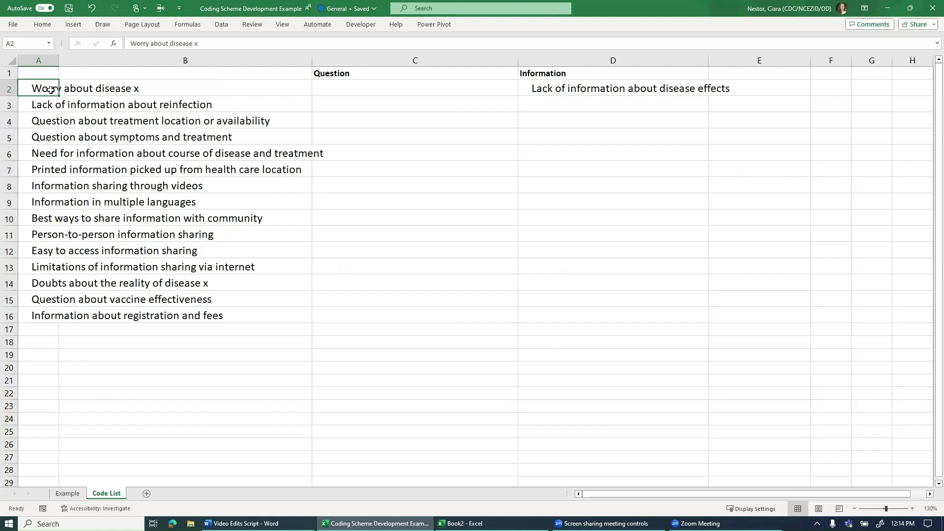
left_click(47, 104)
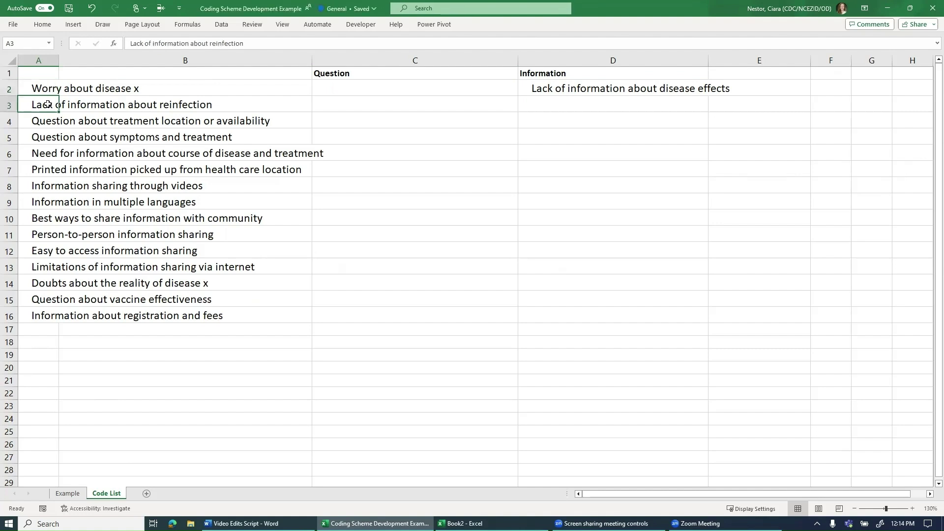
key("ctrl+c")
left_click(582, 106)
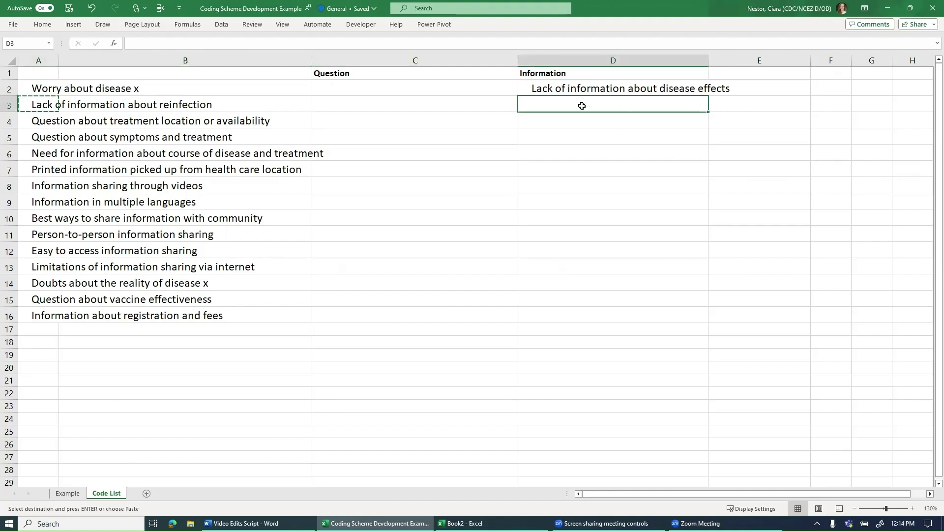
key("ctrl+v")
Move the treatment-location question code under Question into C2
left_click(28, 121)
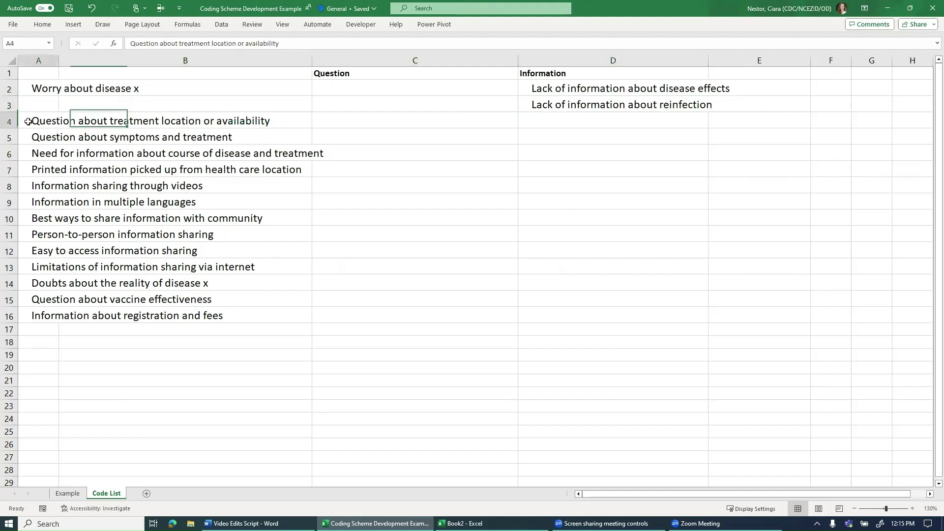
key("ctrl+x")
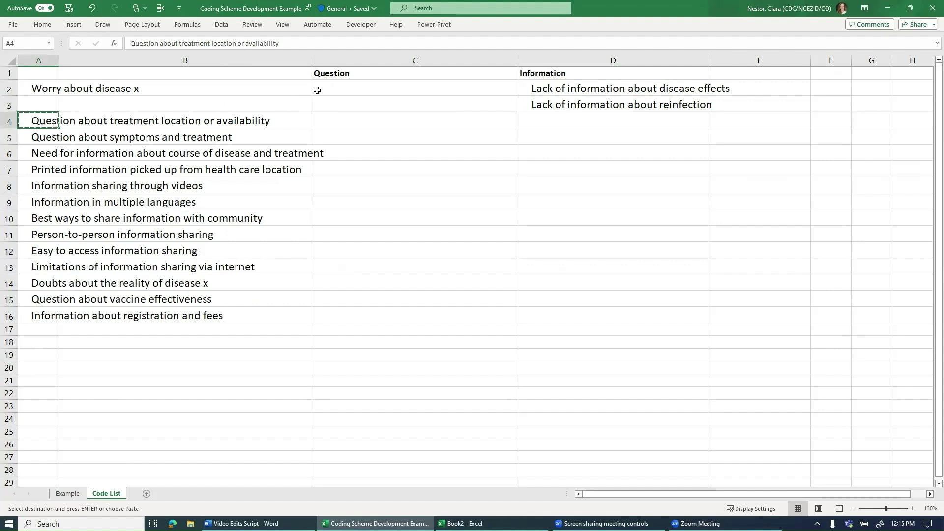
left_click(344, 86)
key("ctrl+v")
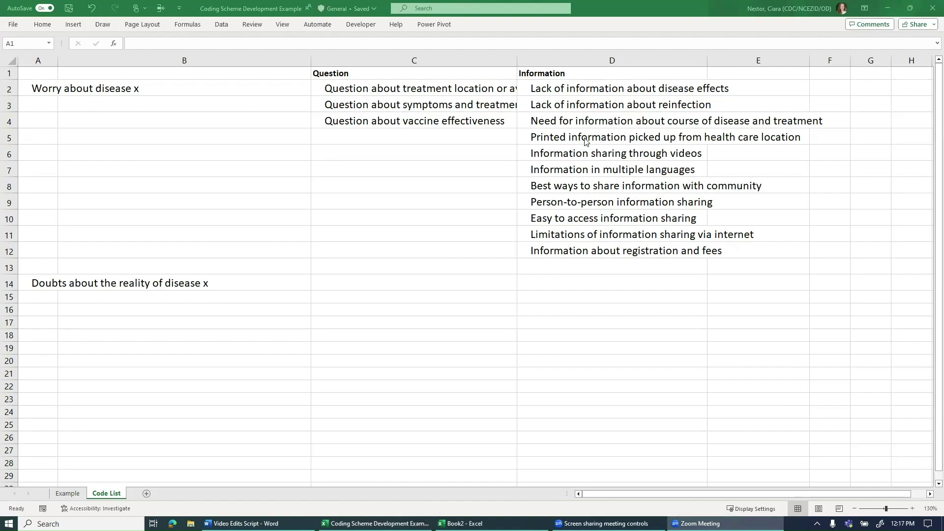
Check the Information header and the printed-information code in D5
left_click(572, 75)
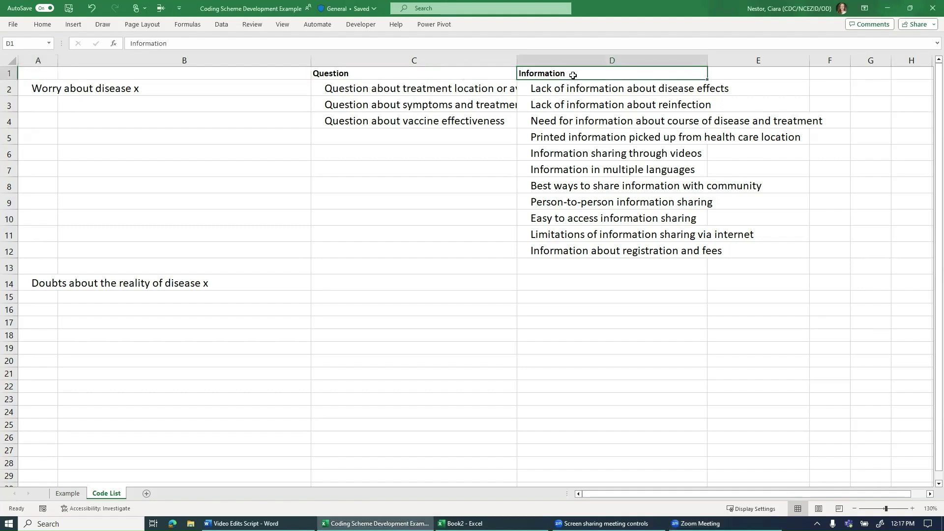
left_click(573, 132)
left_click(575, 78)
Rename D1 to 'Information_Needs' and add the header 'Information_Sharing_Approaches' in E1
double_click(580, 74)
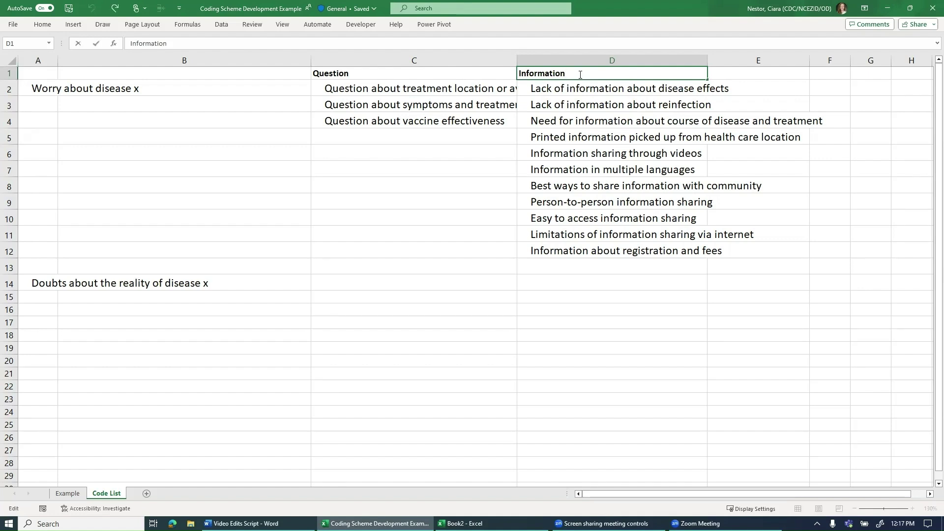
type("_Needs")
key("Tab")
type("Infor")
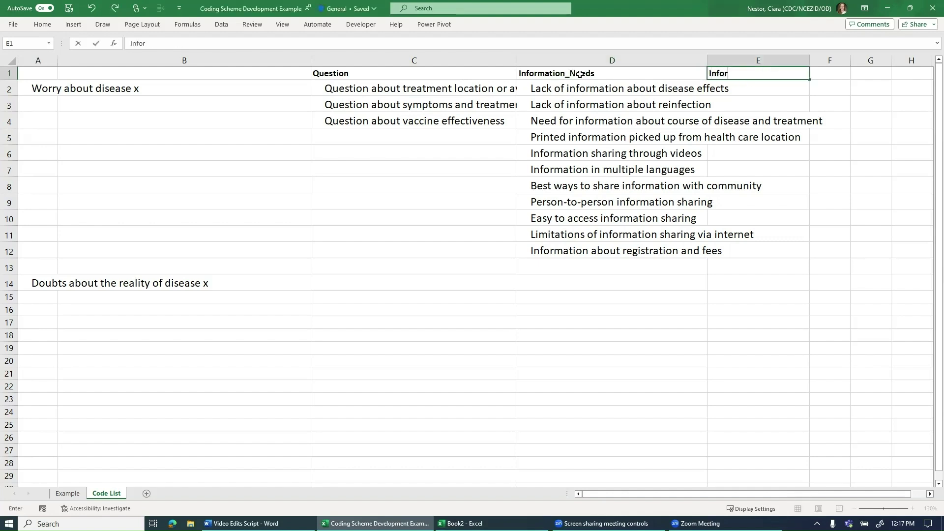
type("mation_Sharing")
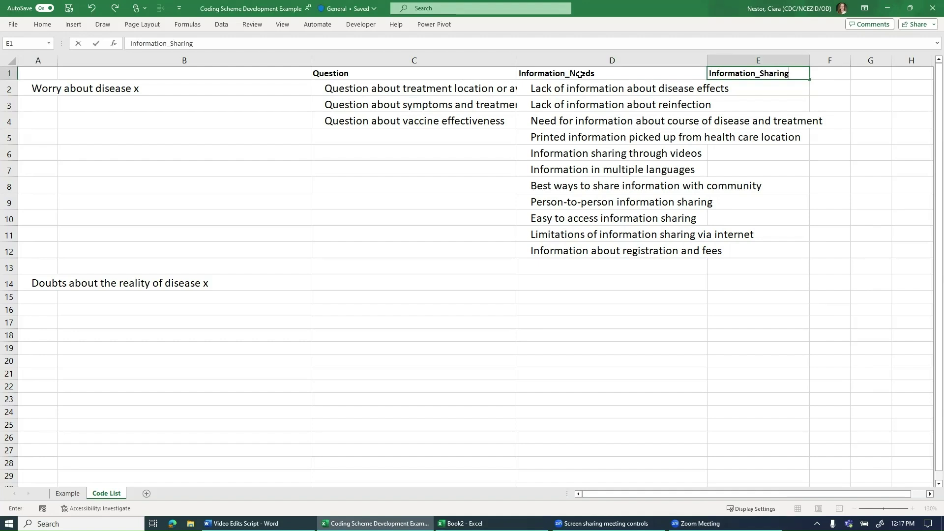
type("_Approaches")
key("Return")
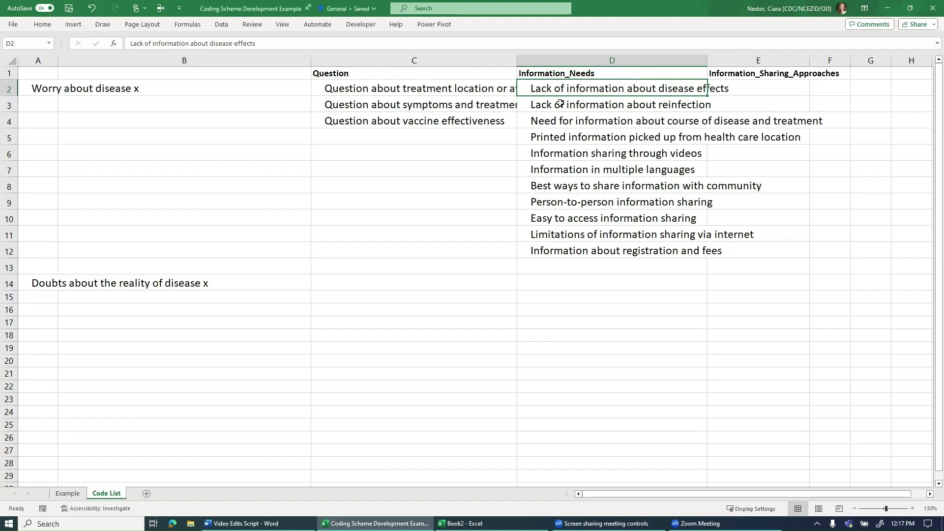
Move the printed-information, videos and multiple-languages codes from column D into E2–E4
key("Down")
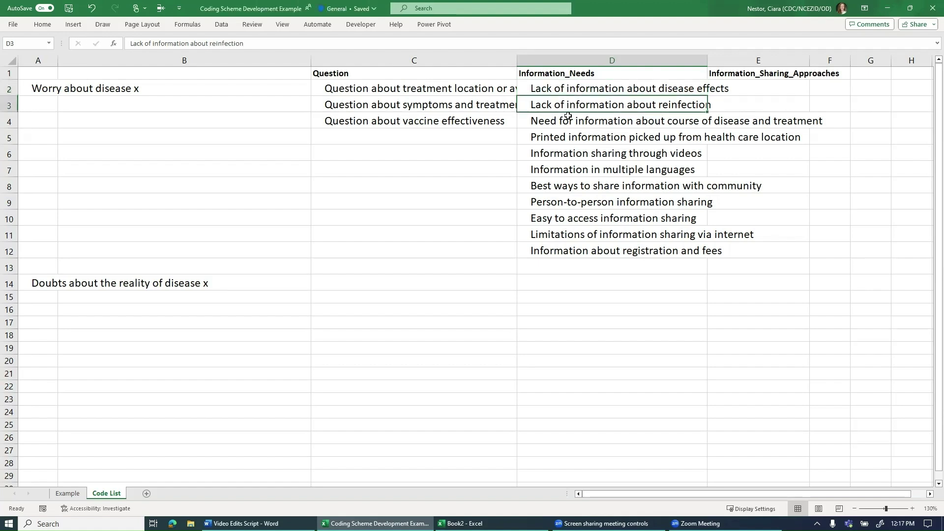
key("Down")
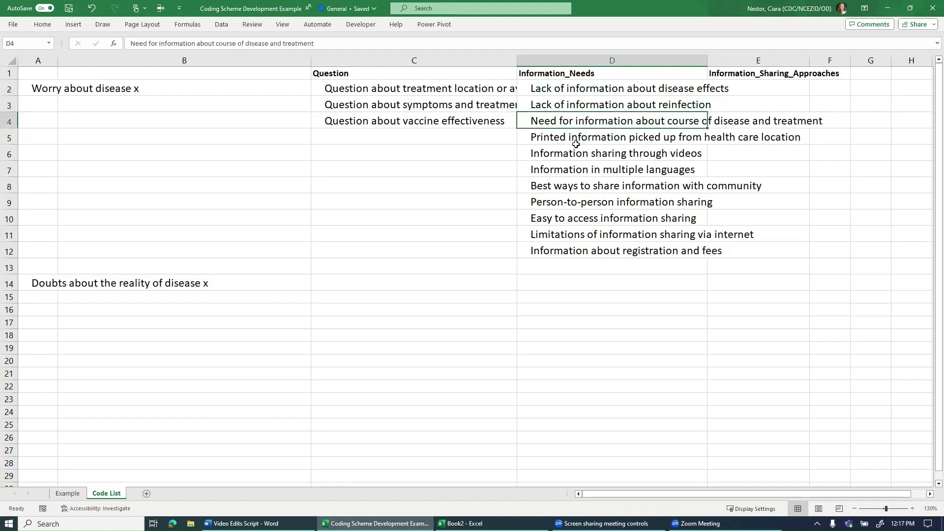
key("Down")
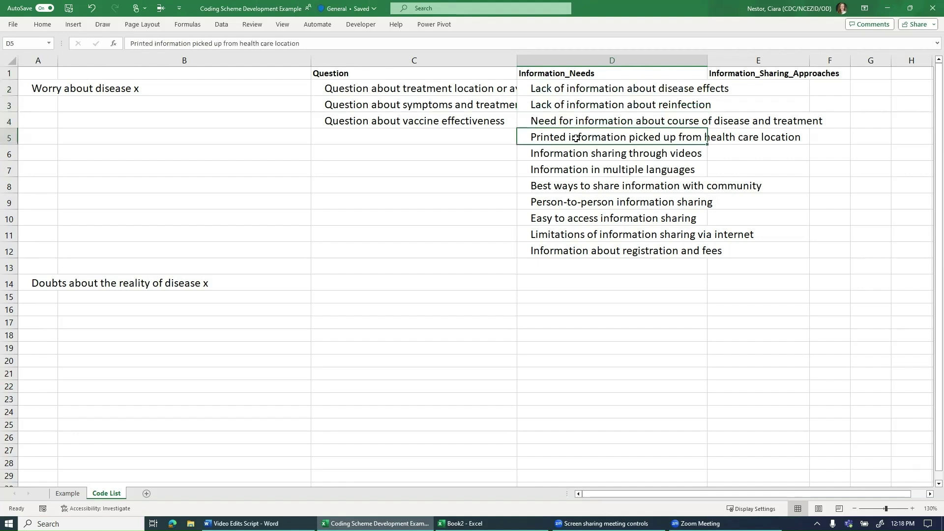
key("ctrl+c")
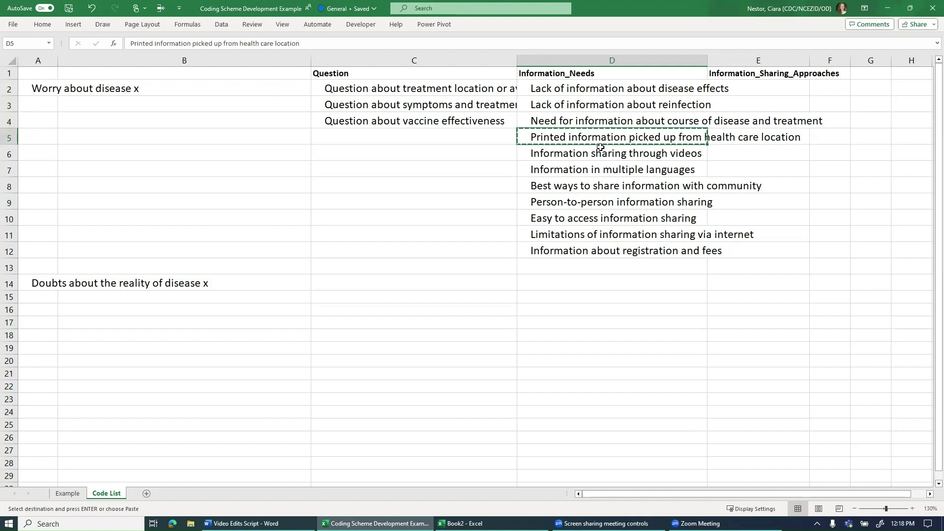
left_click(766, 85)
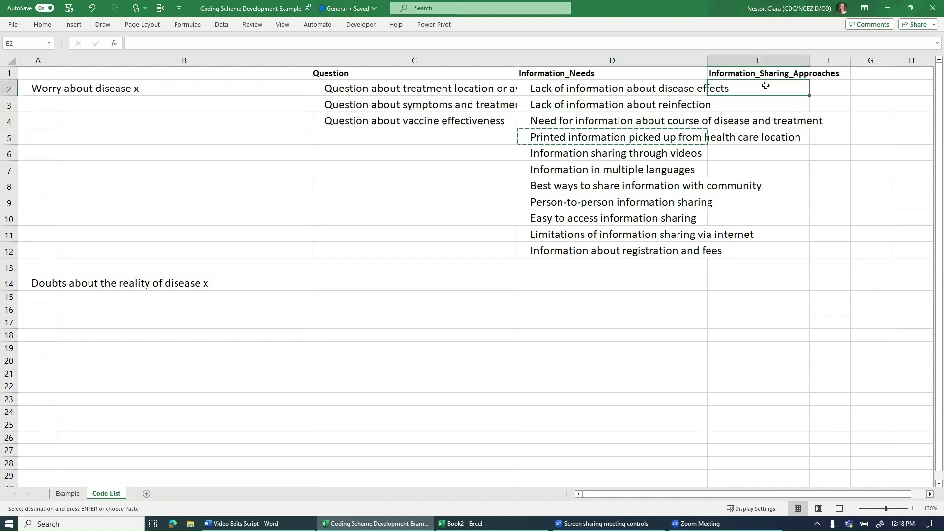
key("Return")
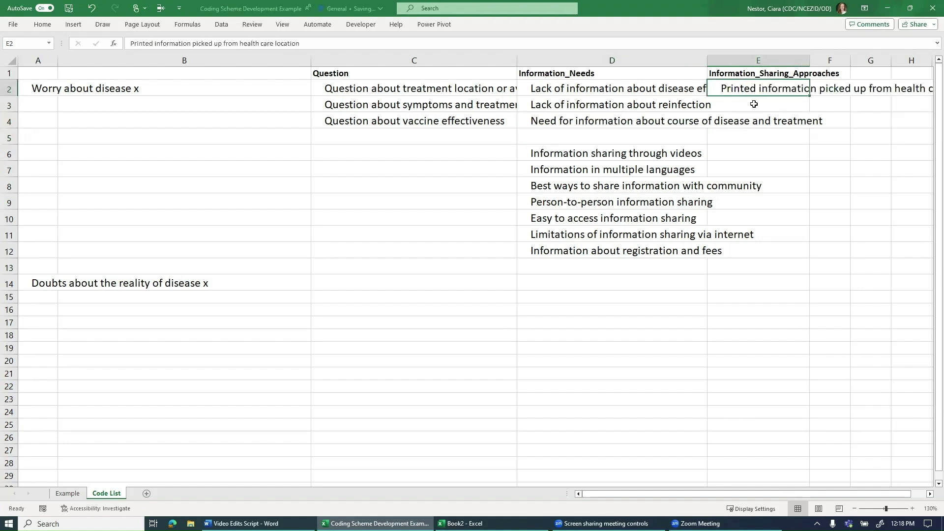
left_click(579, 156)
key("ctrl+x")
left_click(738, 102)
key("Return")
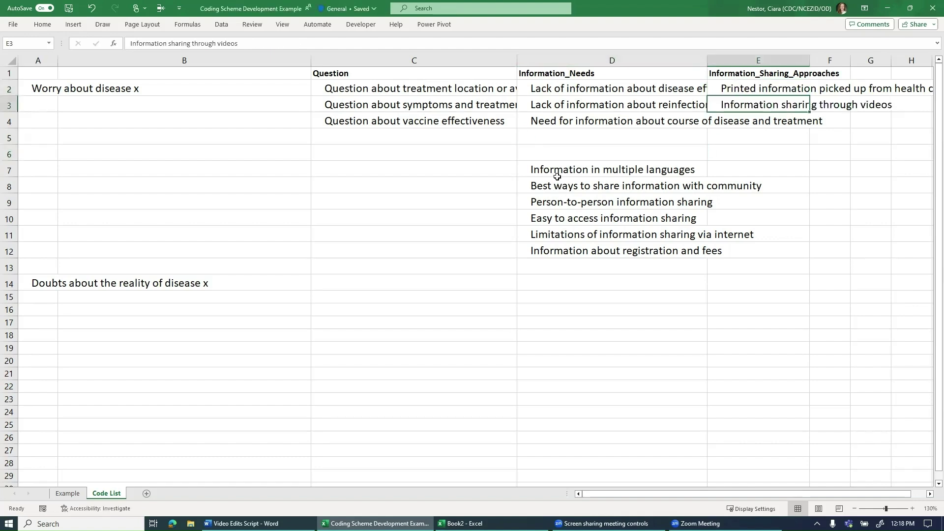
left_click(558, 171)
key("ctrl+x")
left_click(769, 143)
left_click(776, 122)
key("Return")
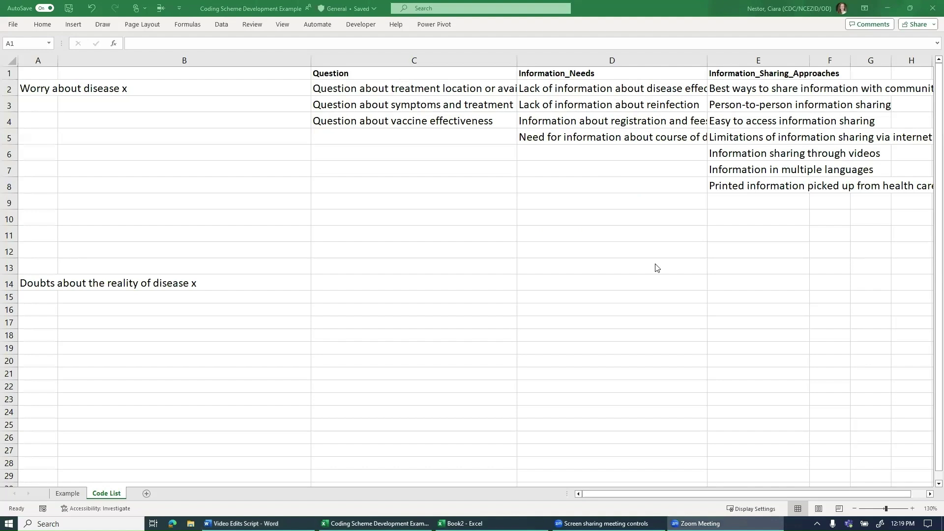
Select the Information_Needs header, then the leftover disease-x codes in column A
left_click(602, 76)
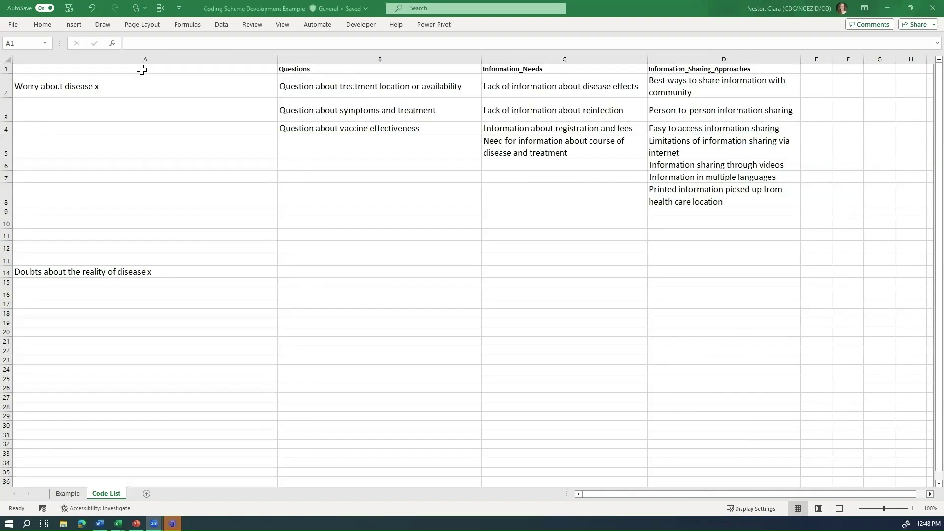
left_click(142, 69)
left_click_drag(99, 74, 114, 270)
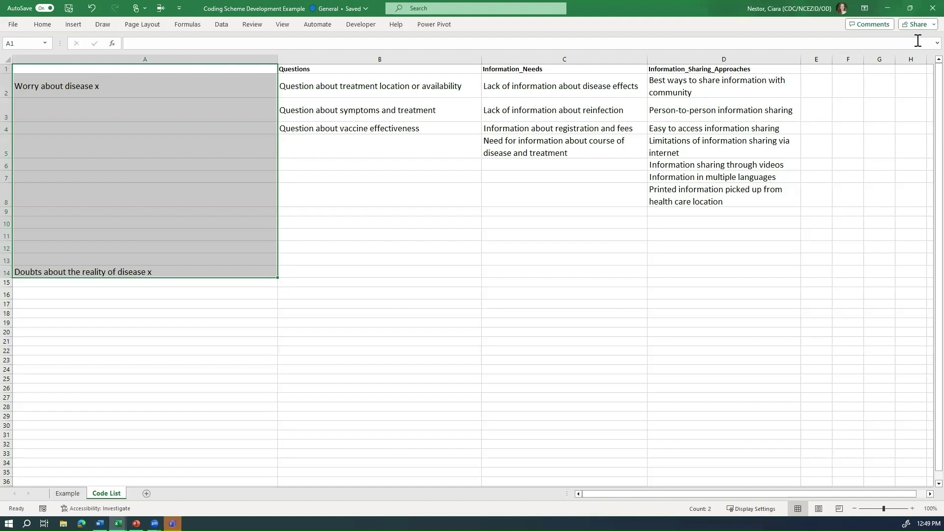
Widen column E and add a bold 'Other' header in E1
left_click(808, 68)
left_click_drag(834, 60, 884, 59)
type("Other")
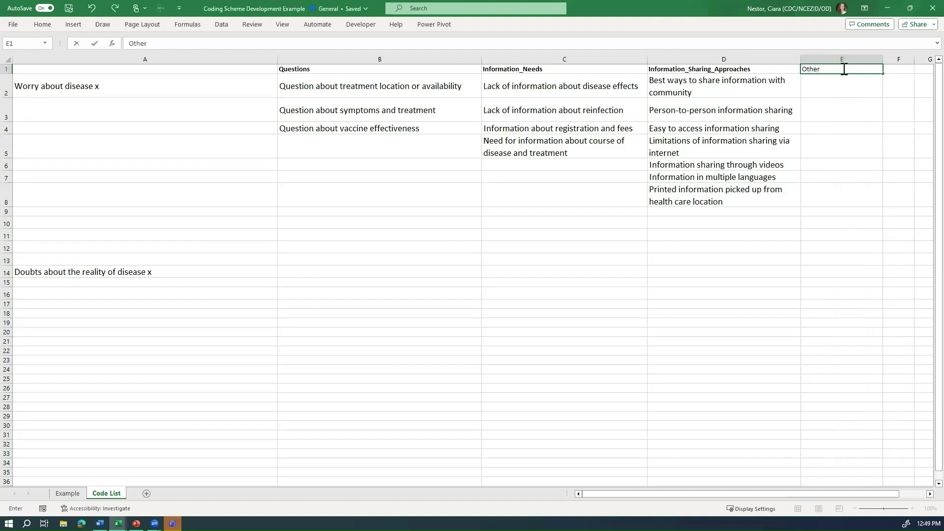
key("Return")
left_click(843, 68)
key("ctrl+b")
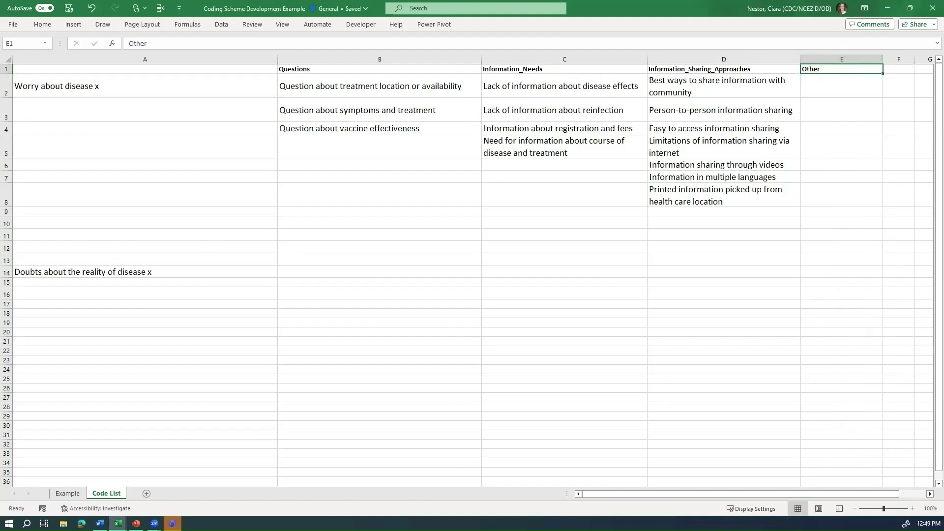